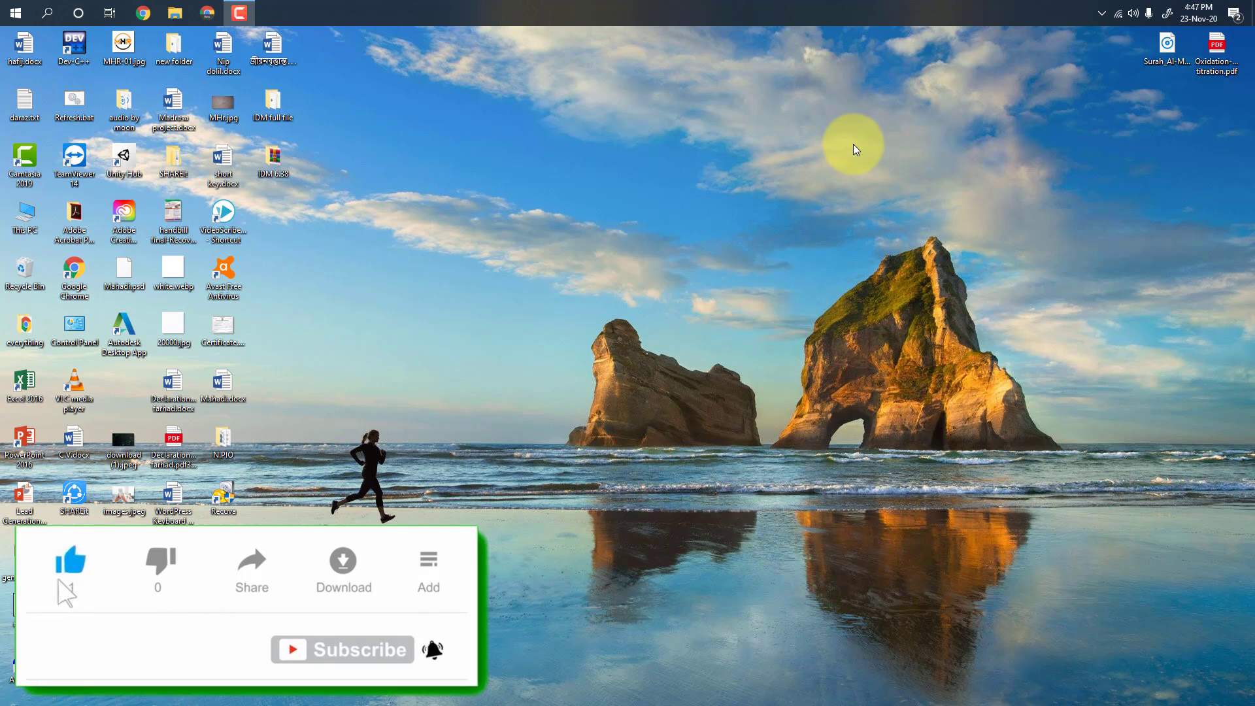
Open Windows Settings and go to the System category's display settings.
click(145, 16)
click(11, 13)
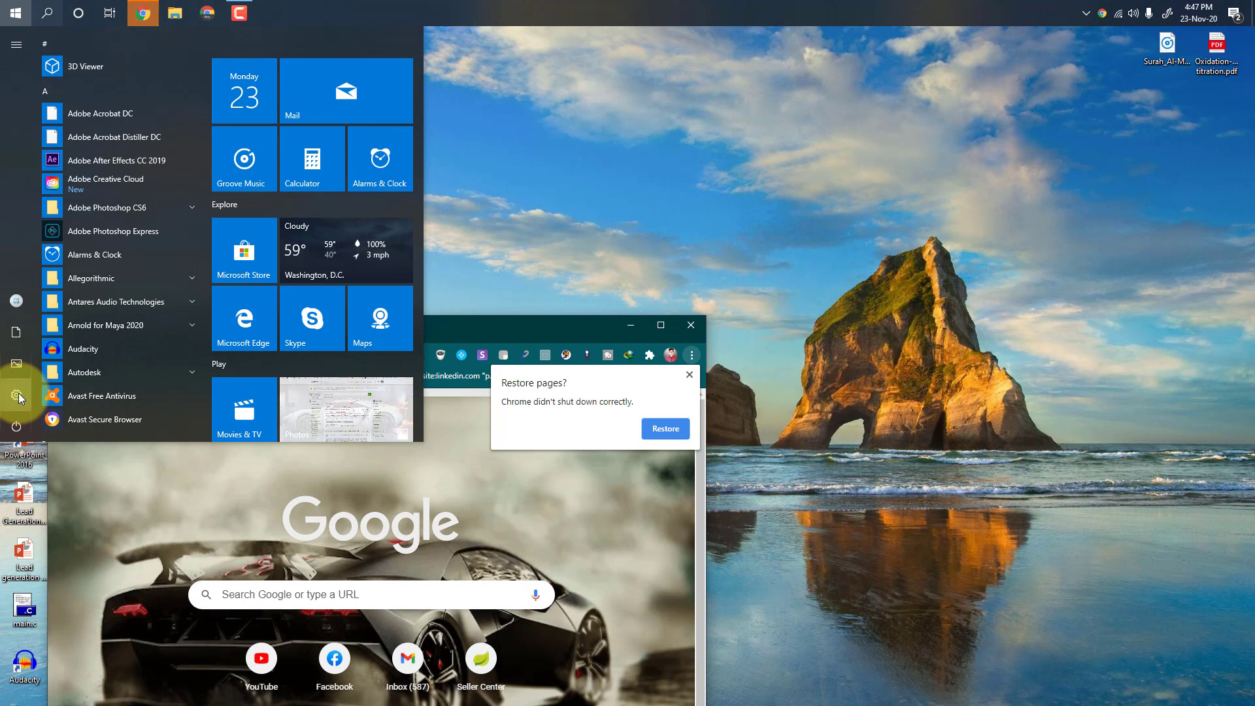
click(16, 394)
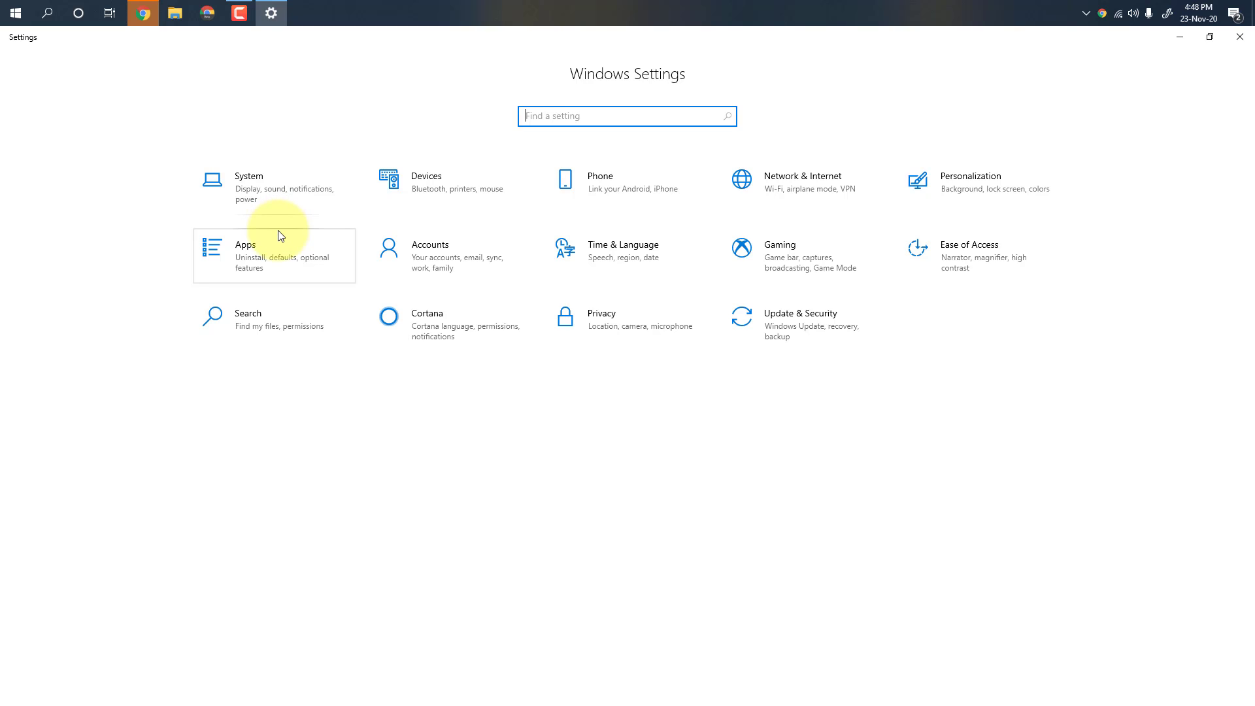
click(271, 195)
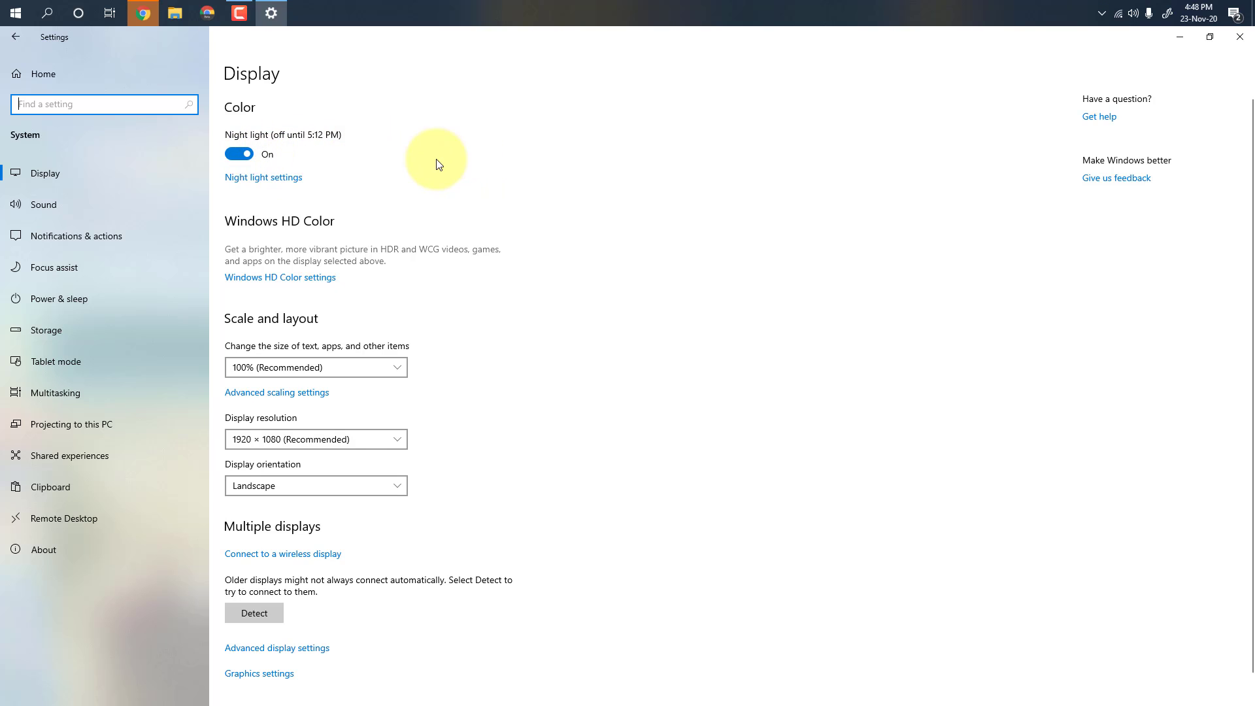
Try the 125% and 150% scaling sizes for text, apps and other items, and restore the scaling to 100%.
click(300, 370)
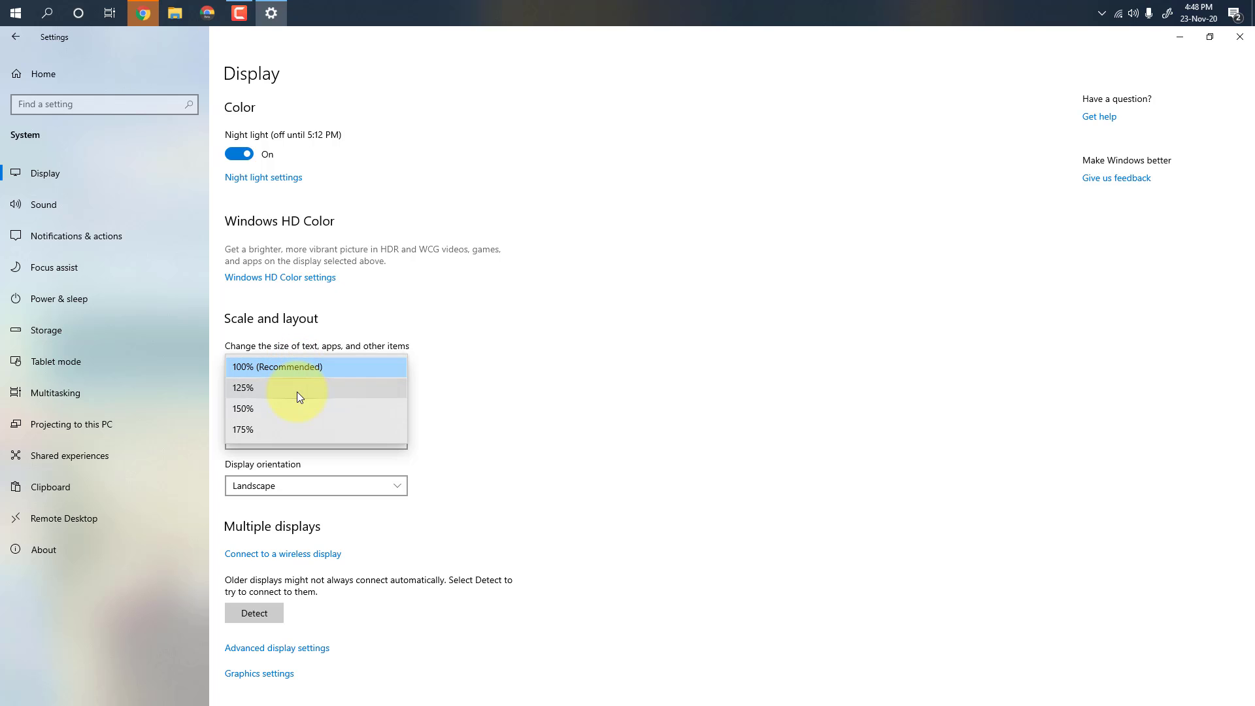
click(297, 391)
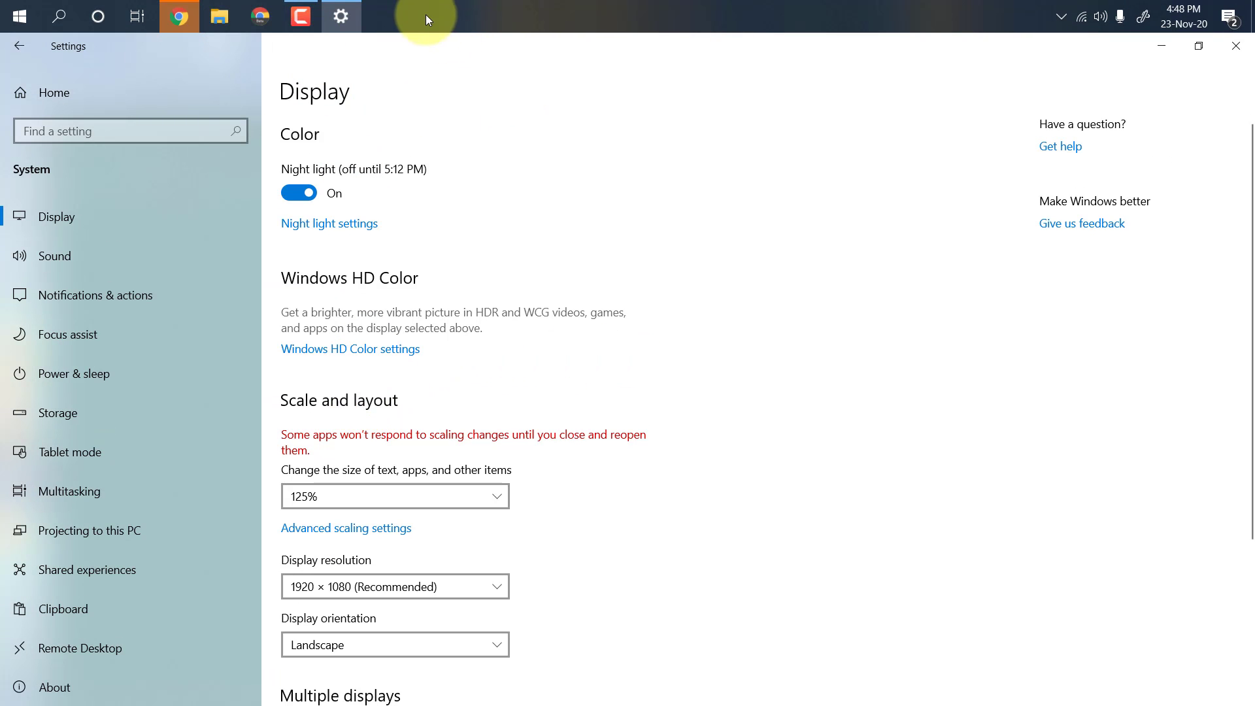
click(430, 494)
click(409, 529)
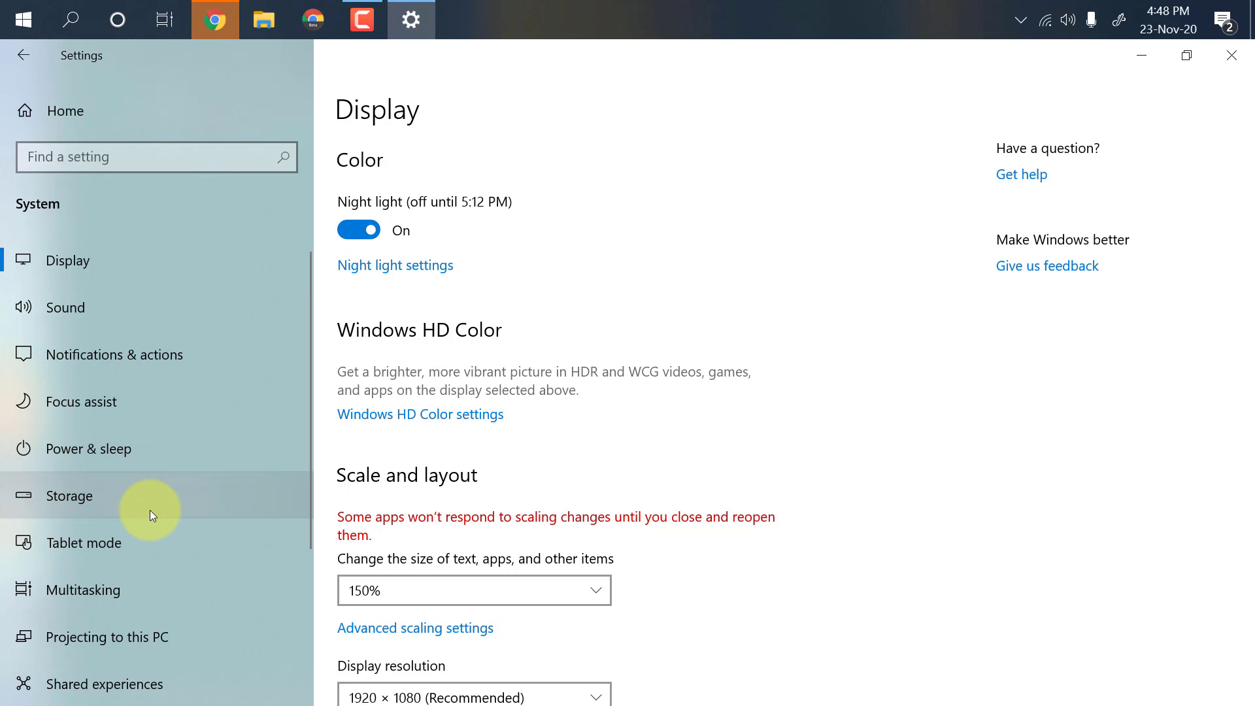
click(519, 601)
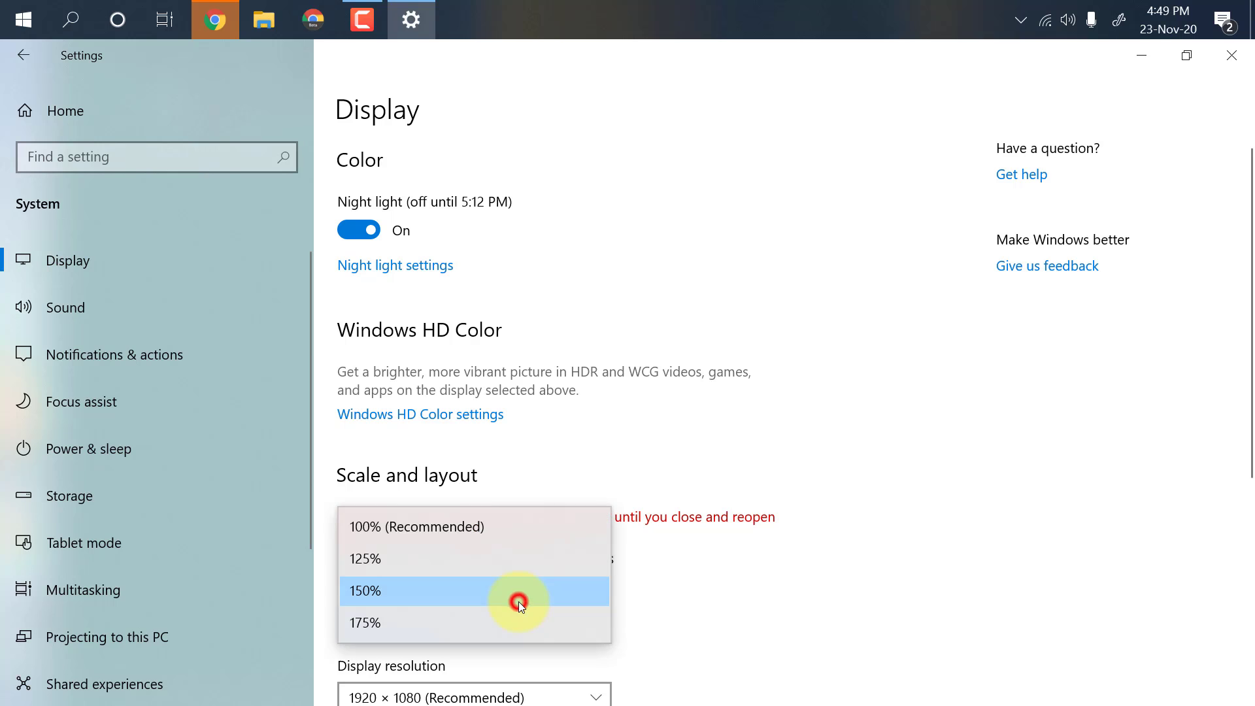
click(494, 523)
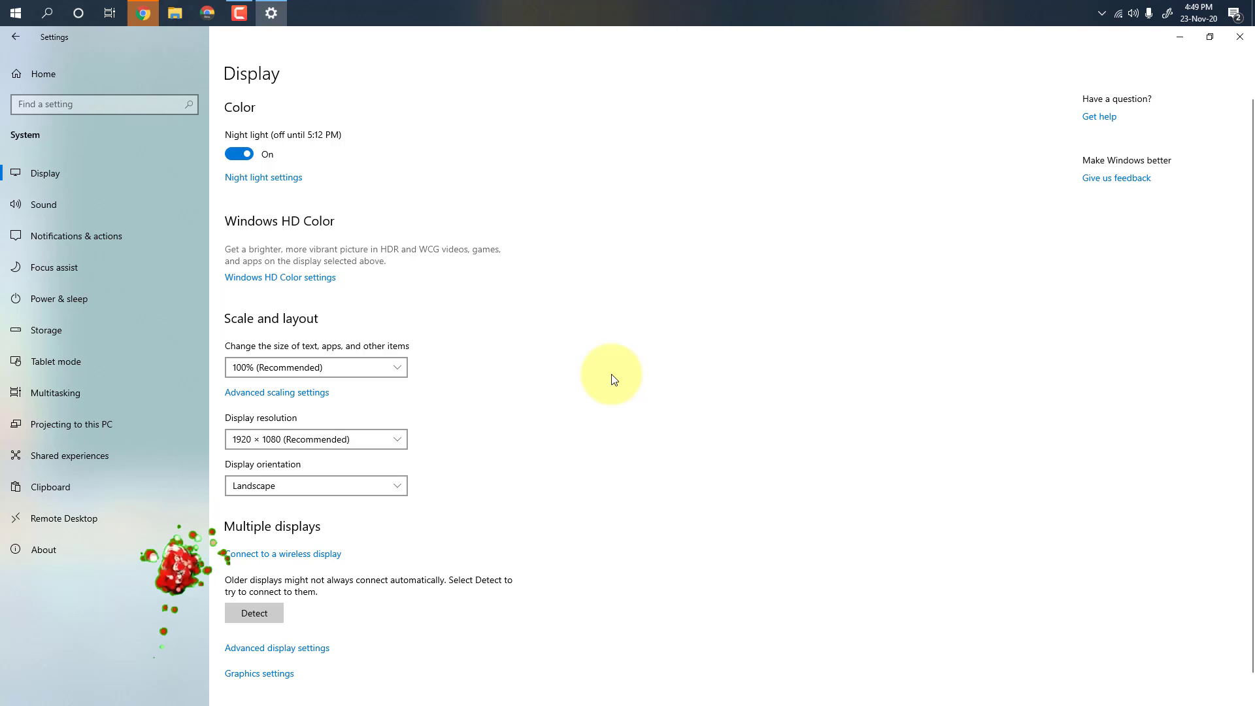
Try the display resolutions 1400 × 1050 and 1152 × 864, reverting each change.
click(372, 438)
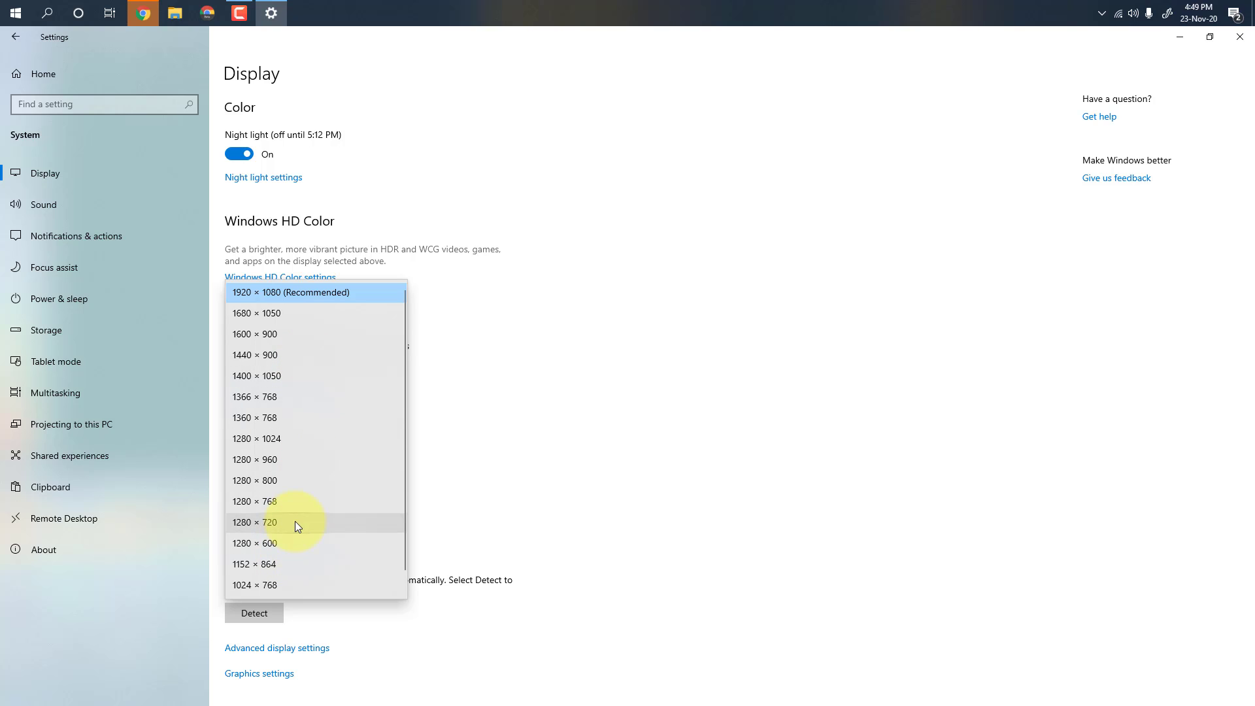
click(321, 374)
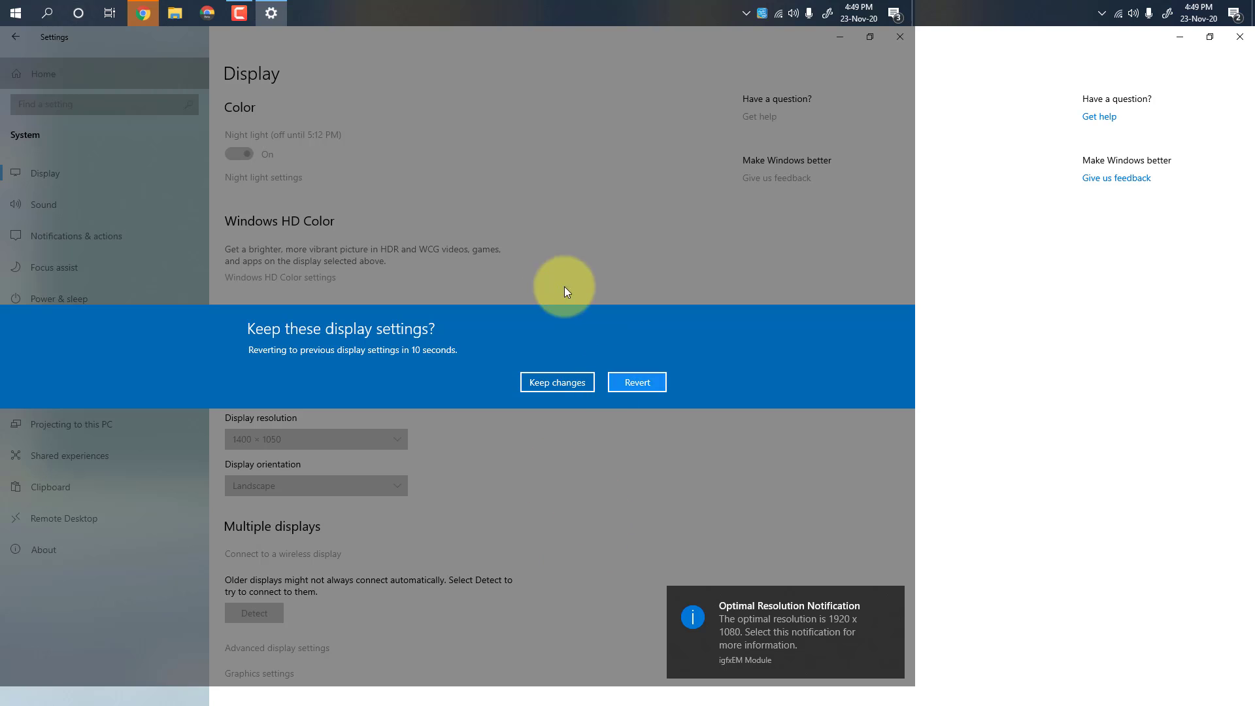
click(624, 380)
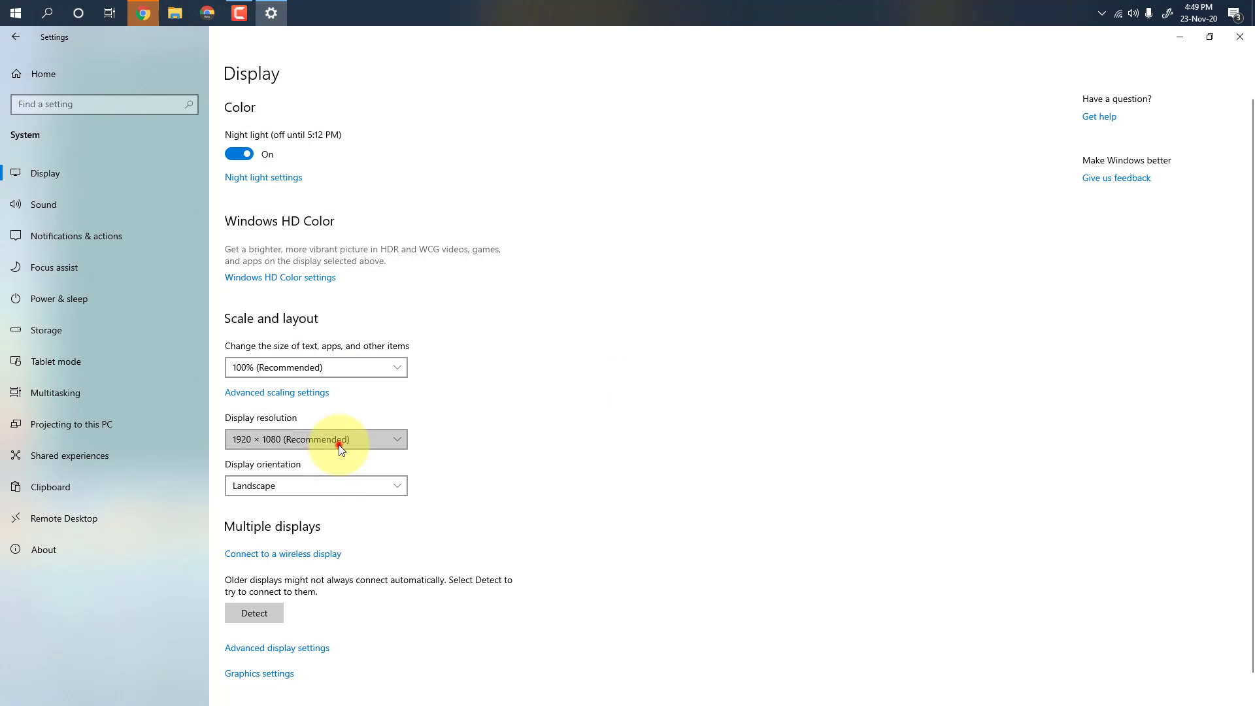
click(339, 444)
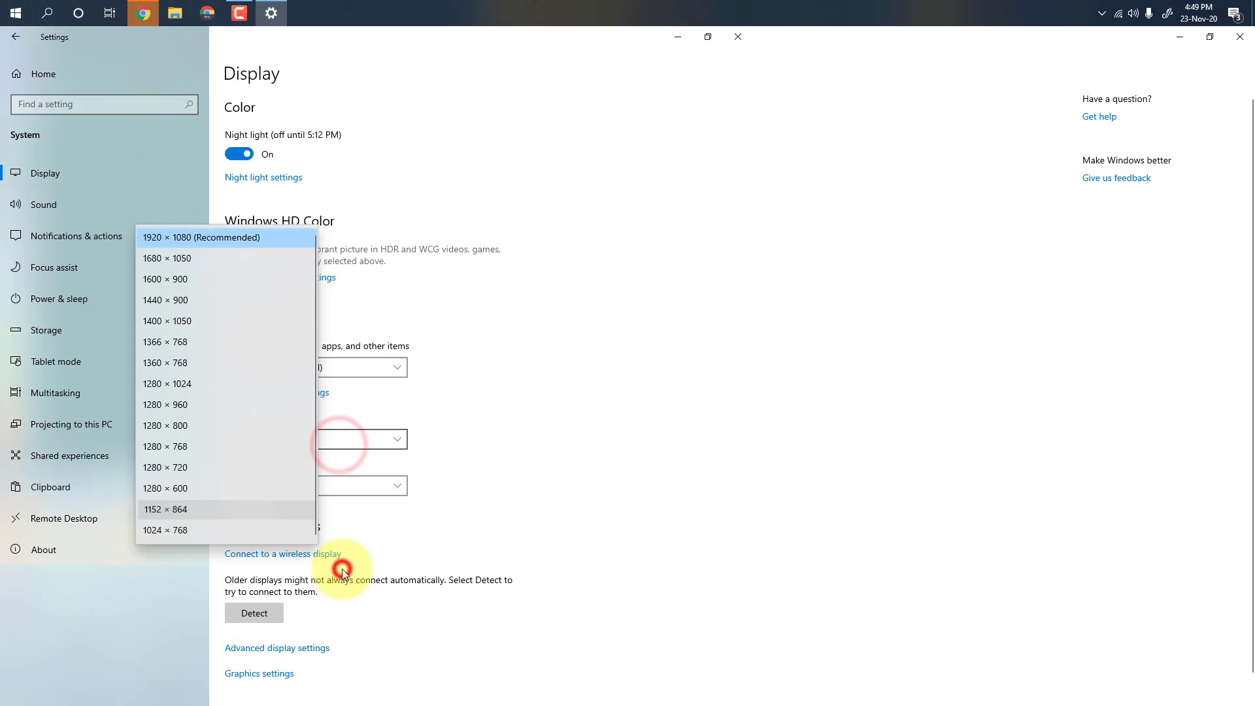
click(343, 568)
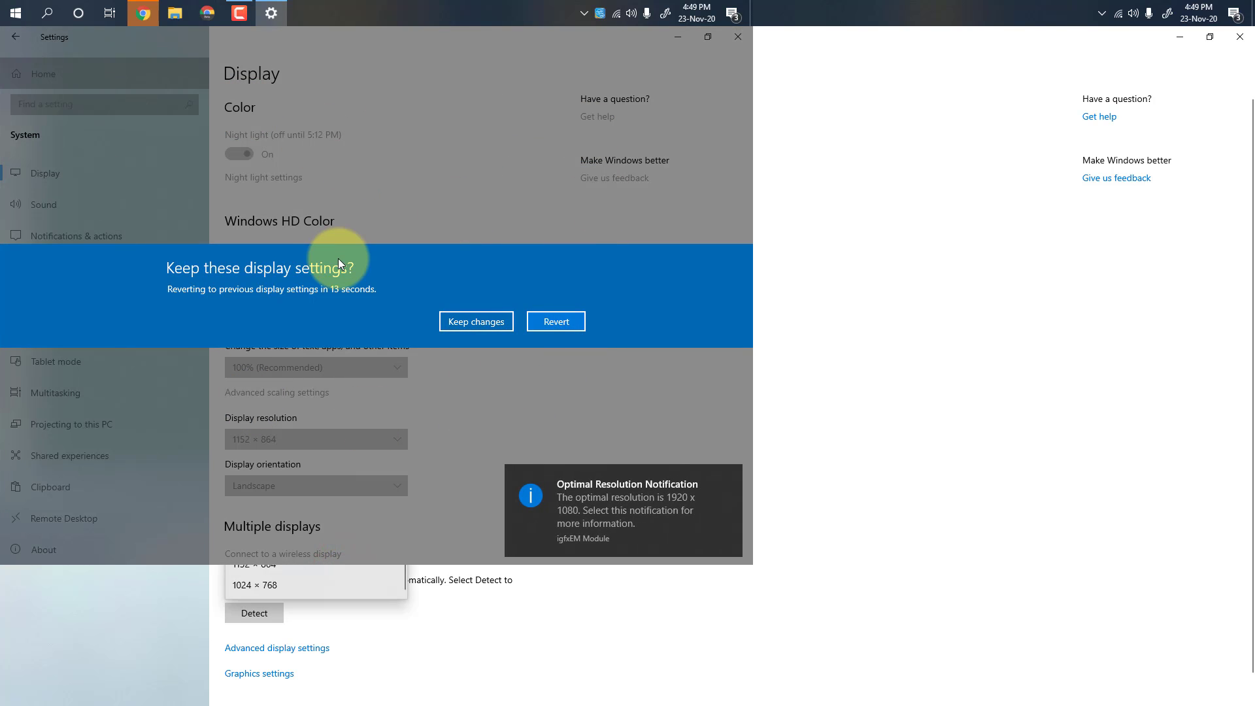
click(570, 319)
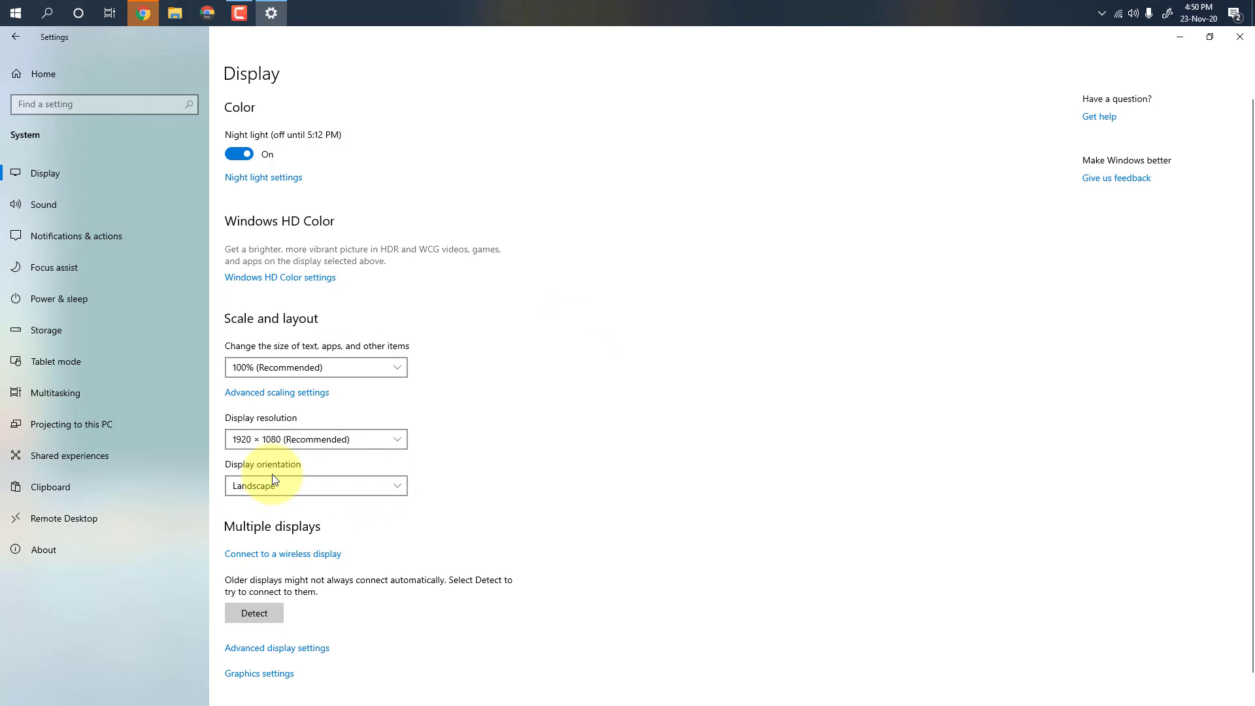
Try the Portrait display orientation and revert to the previous orientation.
click(316, 483)
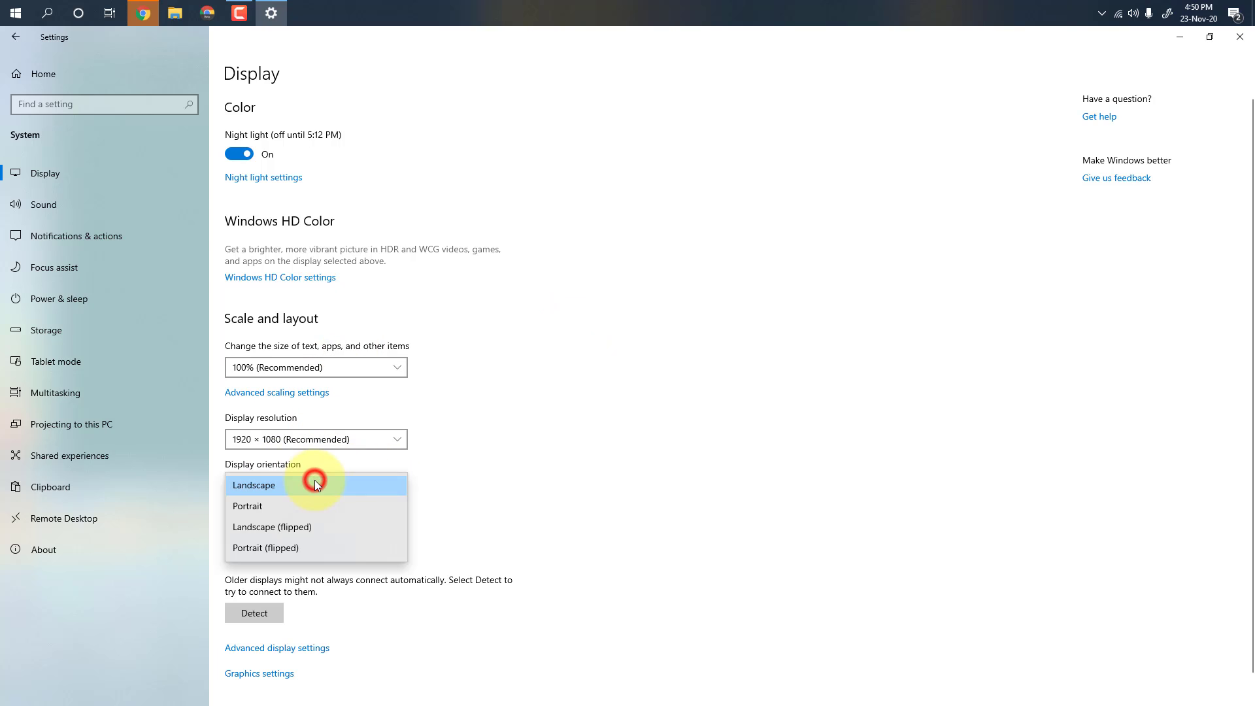
click(304, 514)
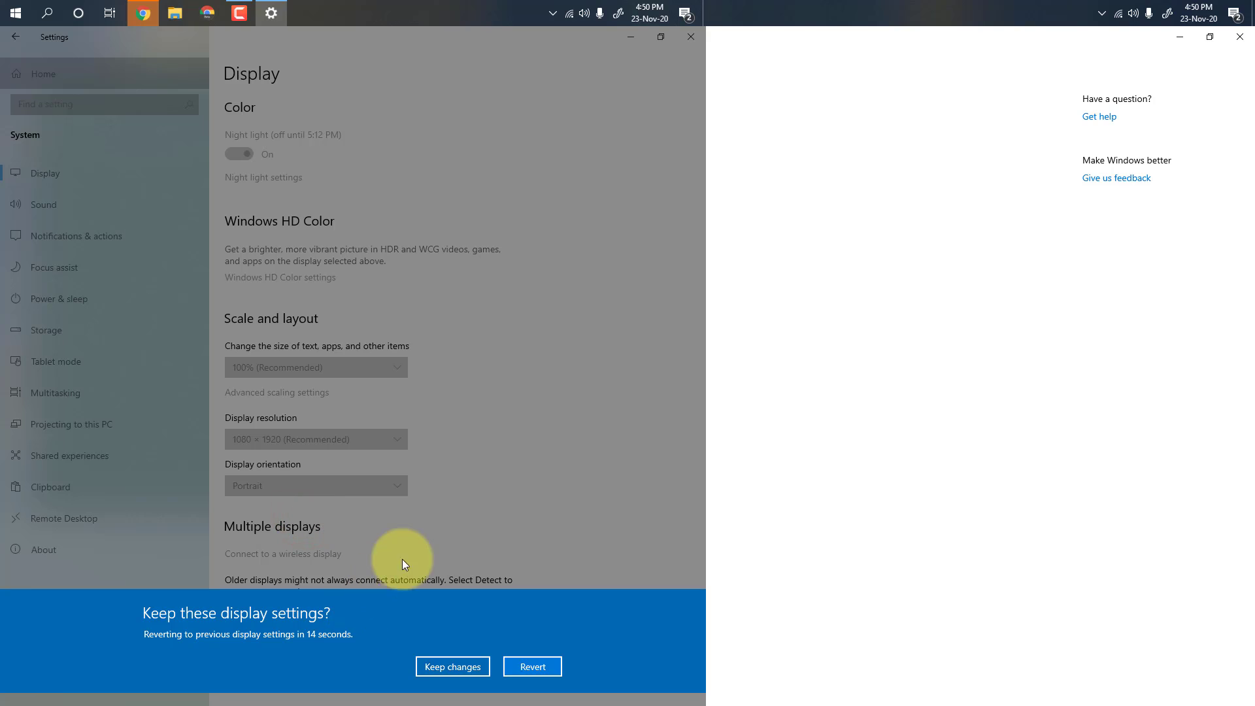
click(549, 661)
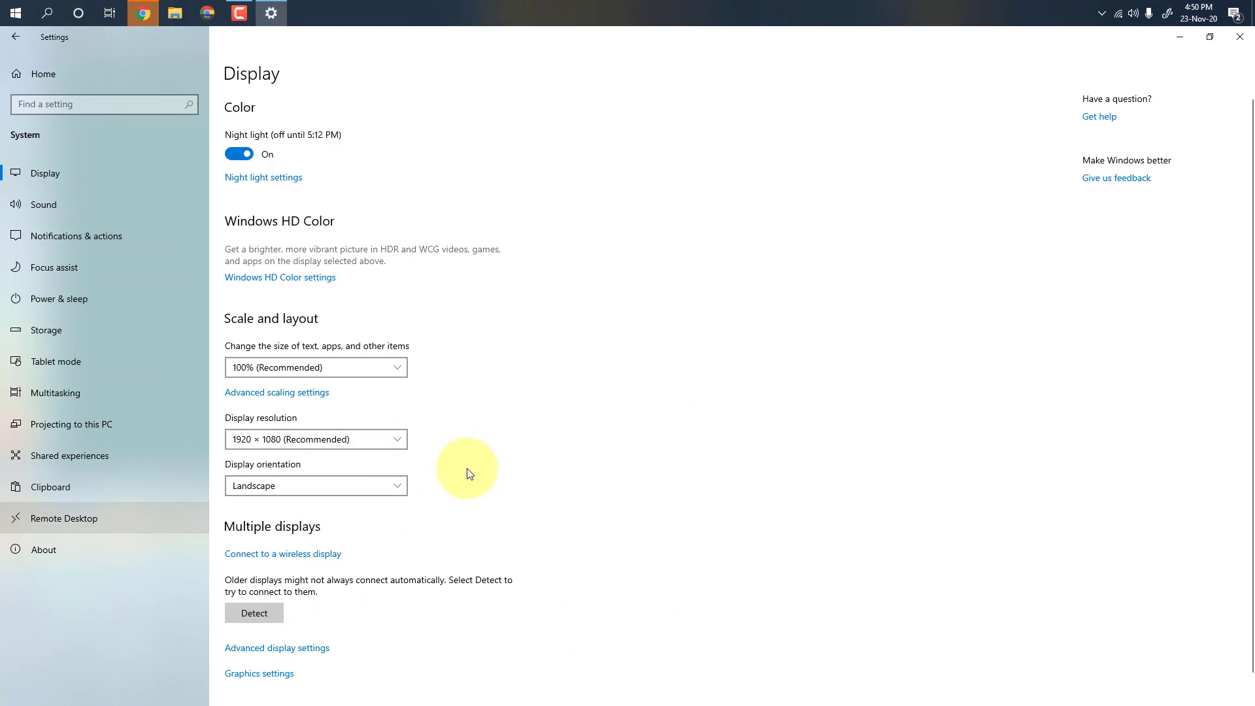
Set the master volume to 74 in the Sound settings and review the available output devices.
click(144, 202)
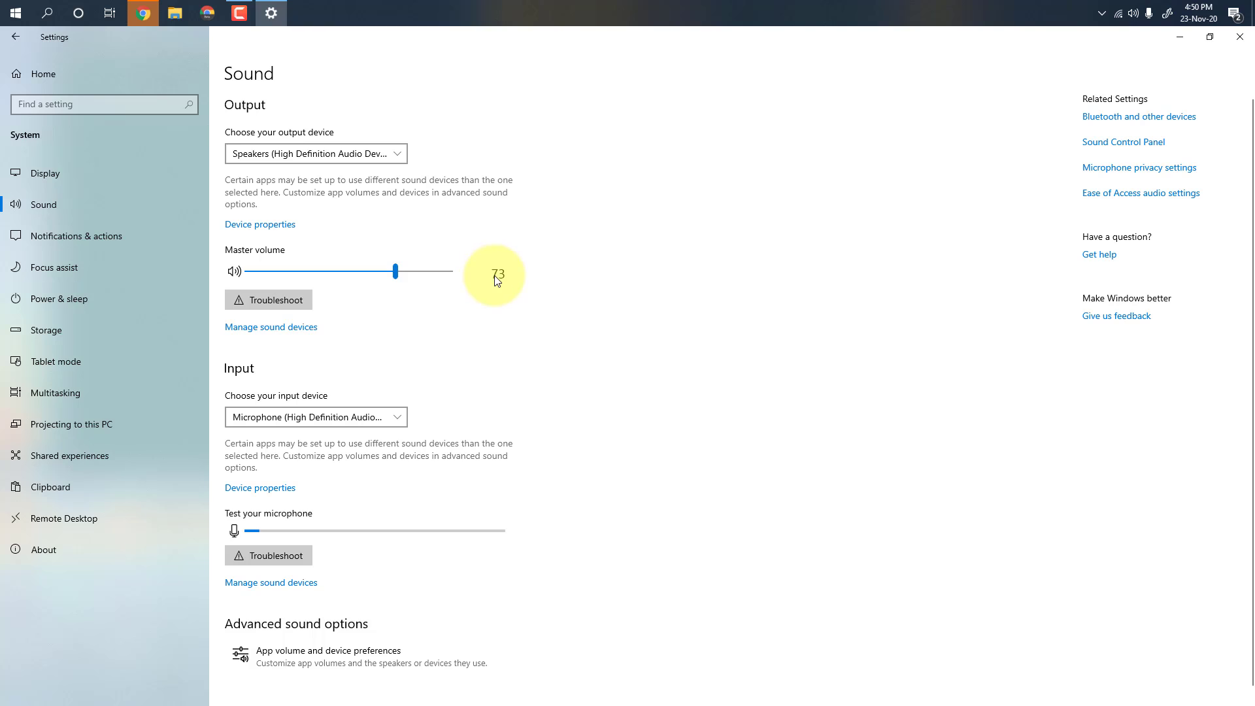
mouse_move(396, 272)
mouse_down()
mouse_move(412, 281)
mouse_move(396, 277)
mouse_up()
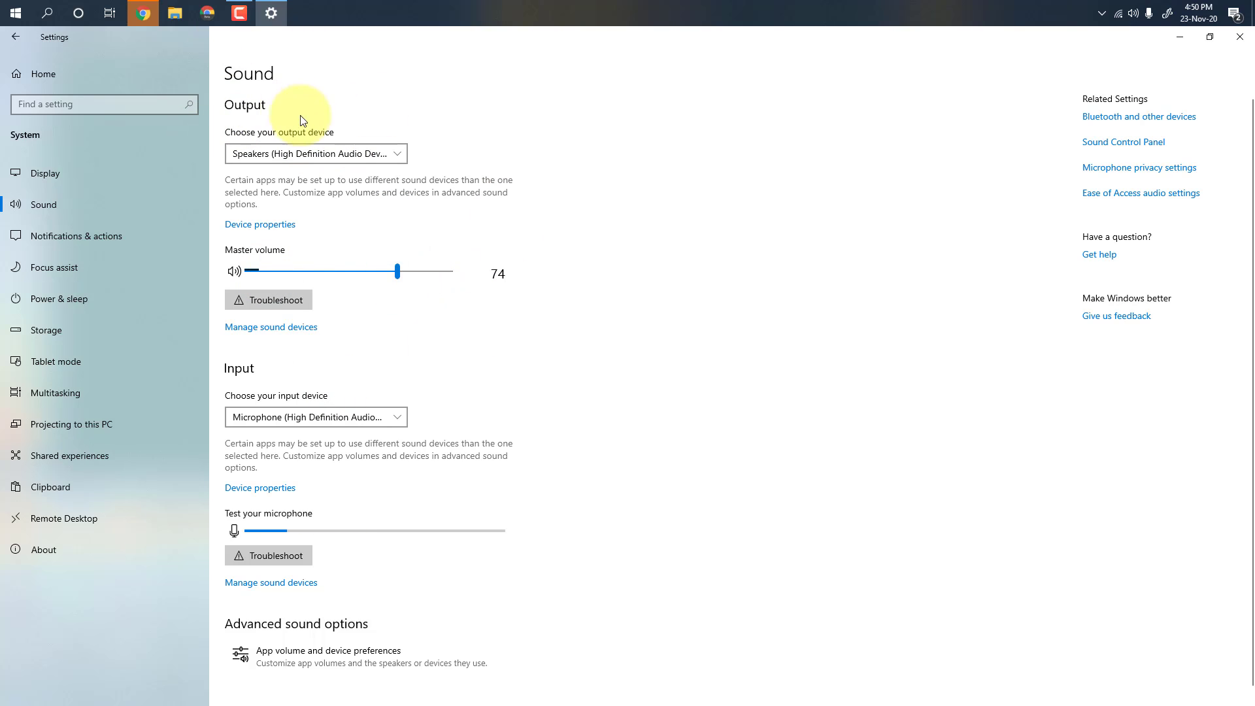
click(345, 155)
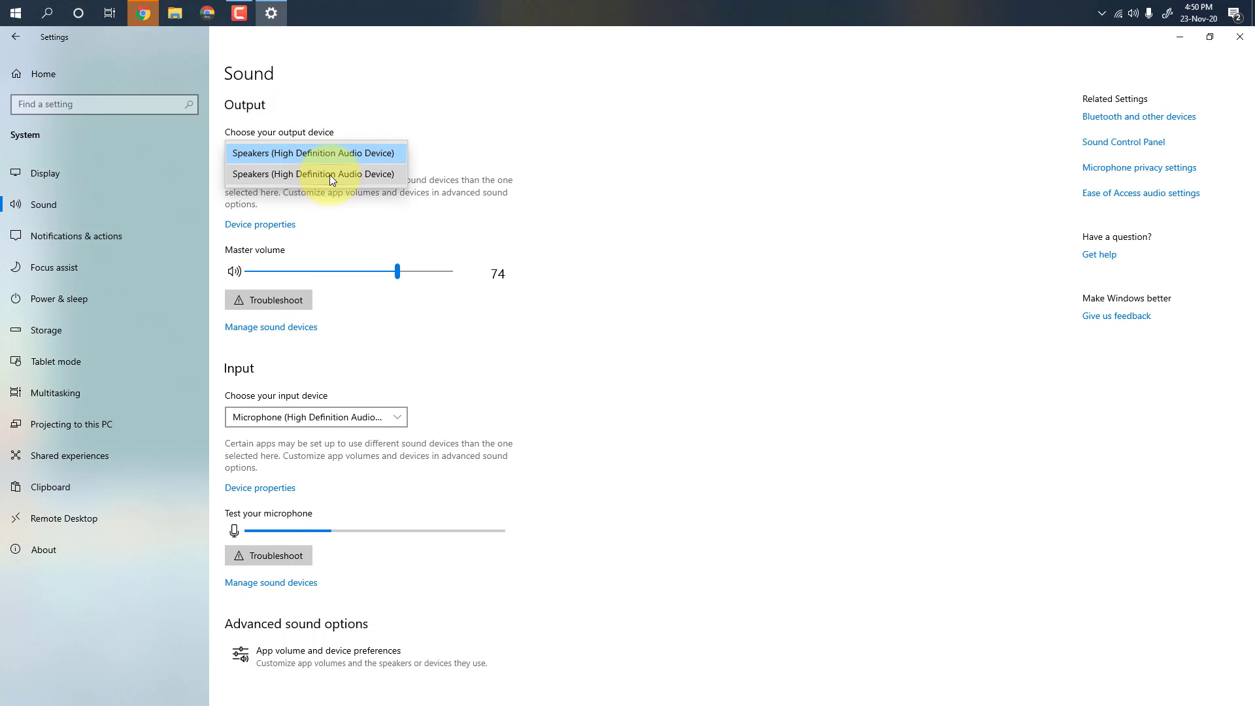
click(498, 205)
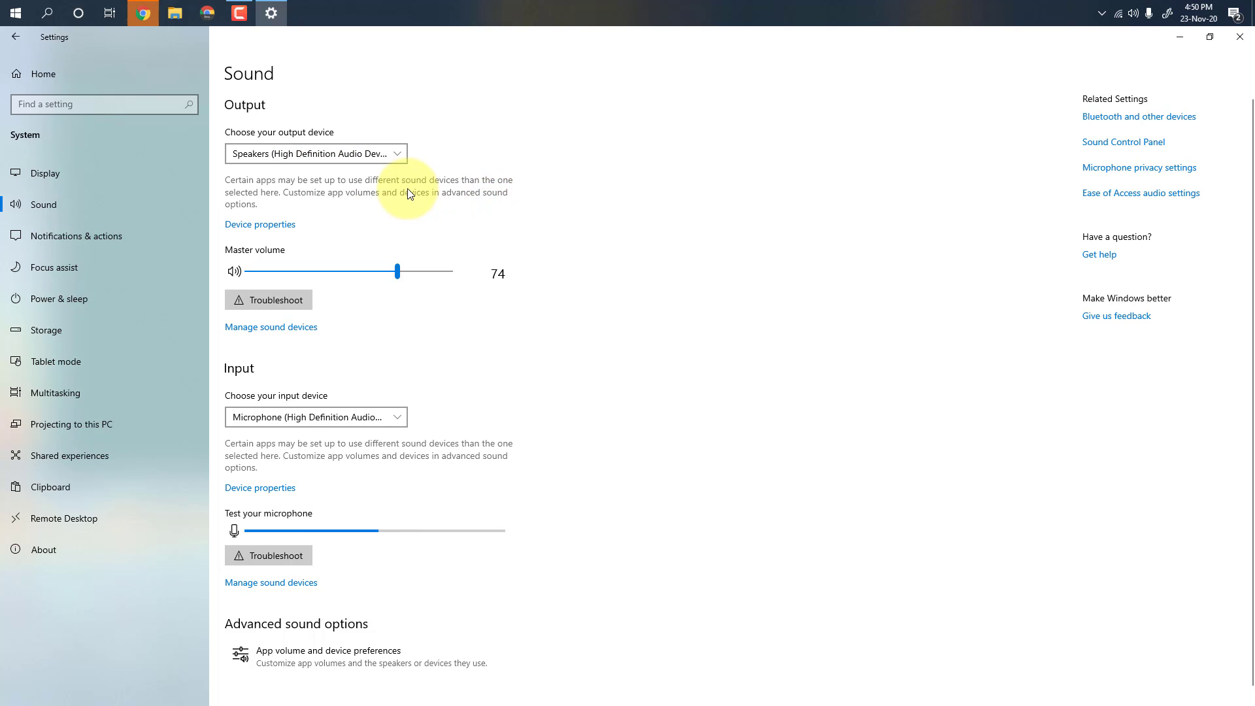
click(335, 154)
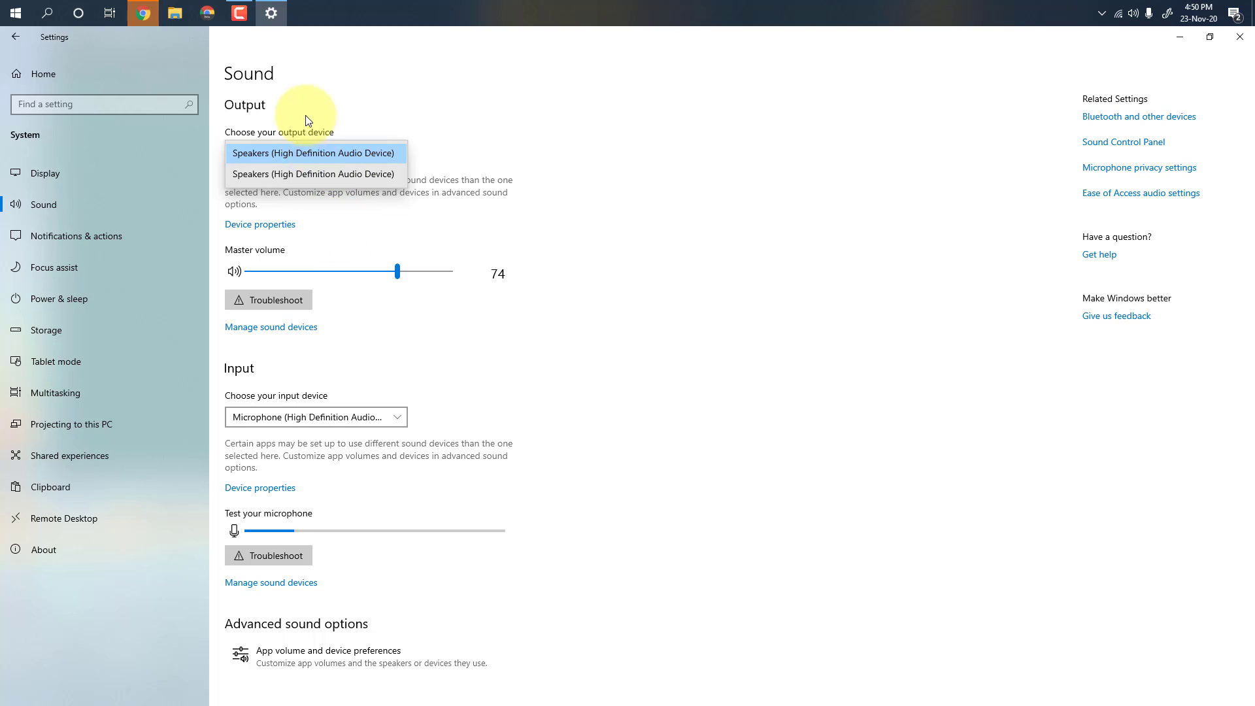
click(487, 214)
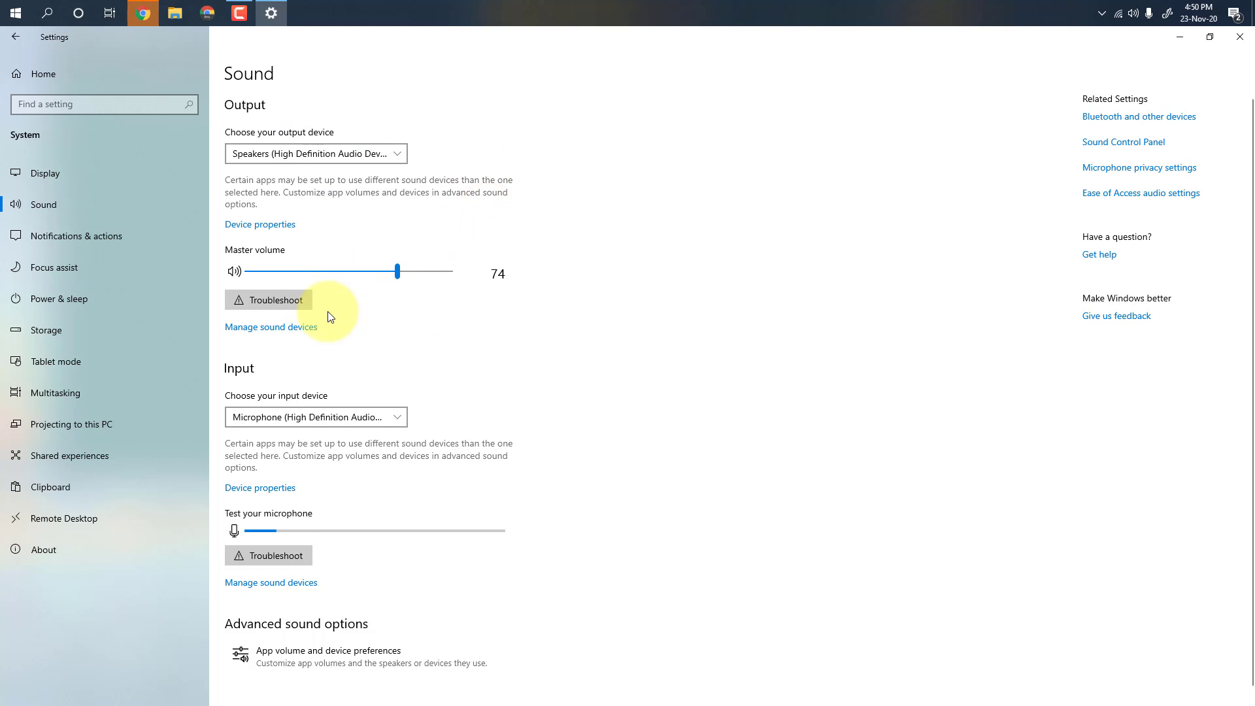
scroll(341, 492, down, 1)
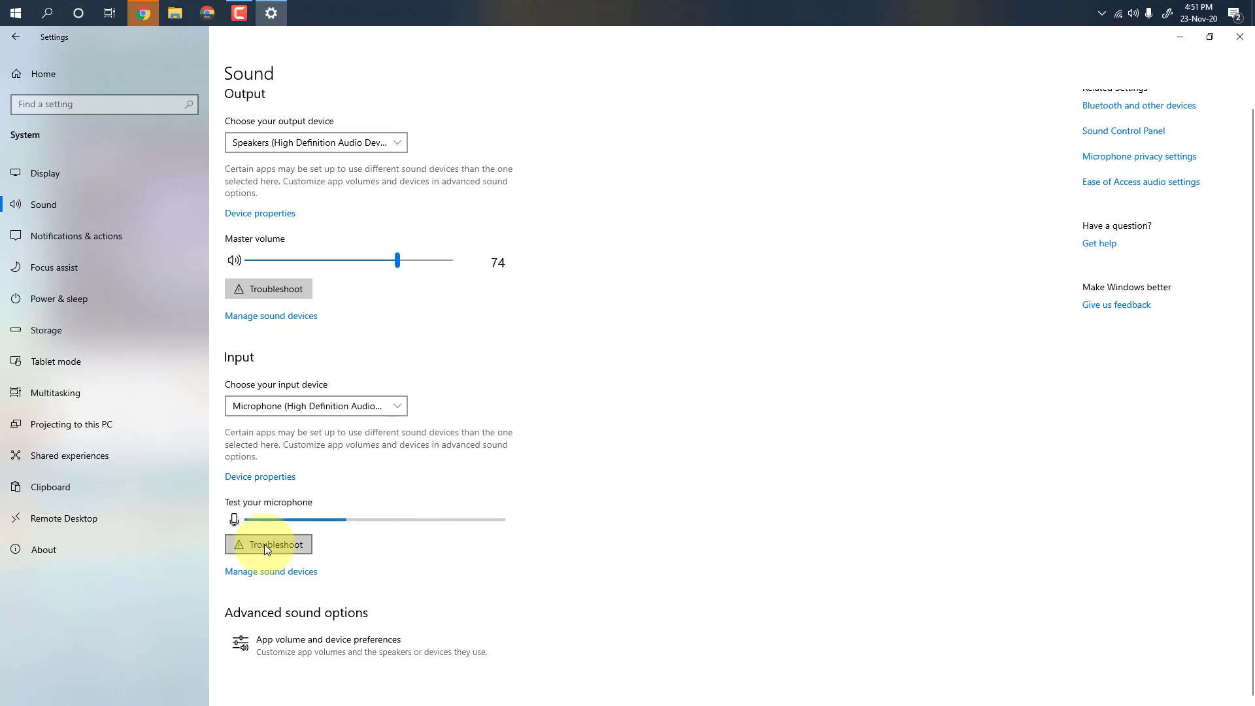
Examine the Notifications & actions options and the list of notification senders, and open the Focus assist settings.
click(69, 240)
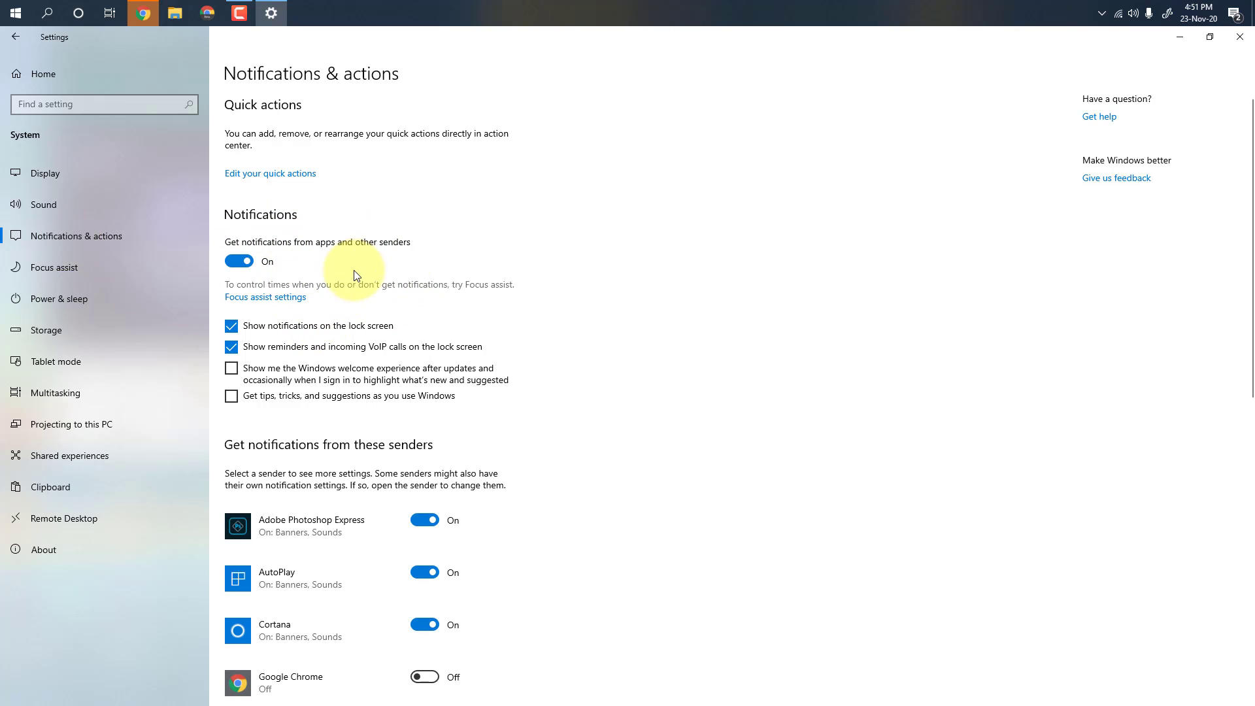
scroll(358, 540, down, 10)
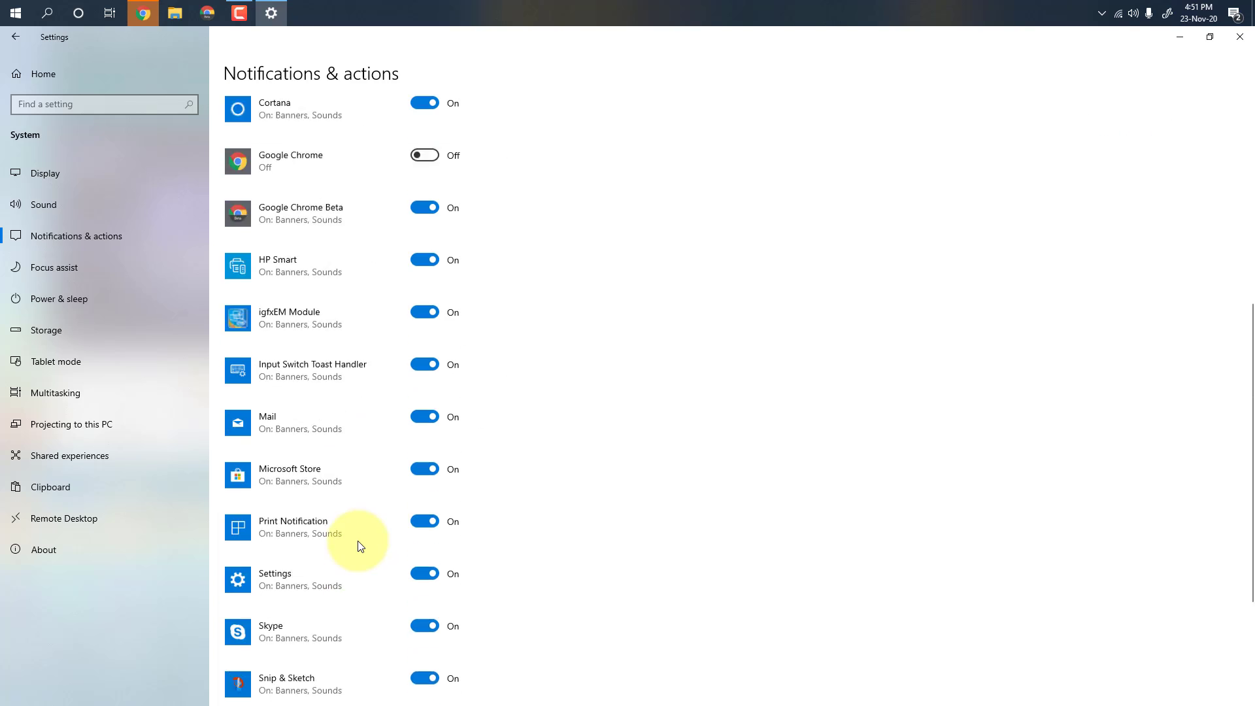
scroll(358, 540, down, 1)
scroll(360, 545, up, 10)
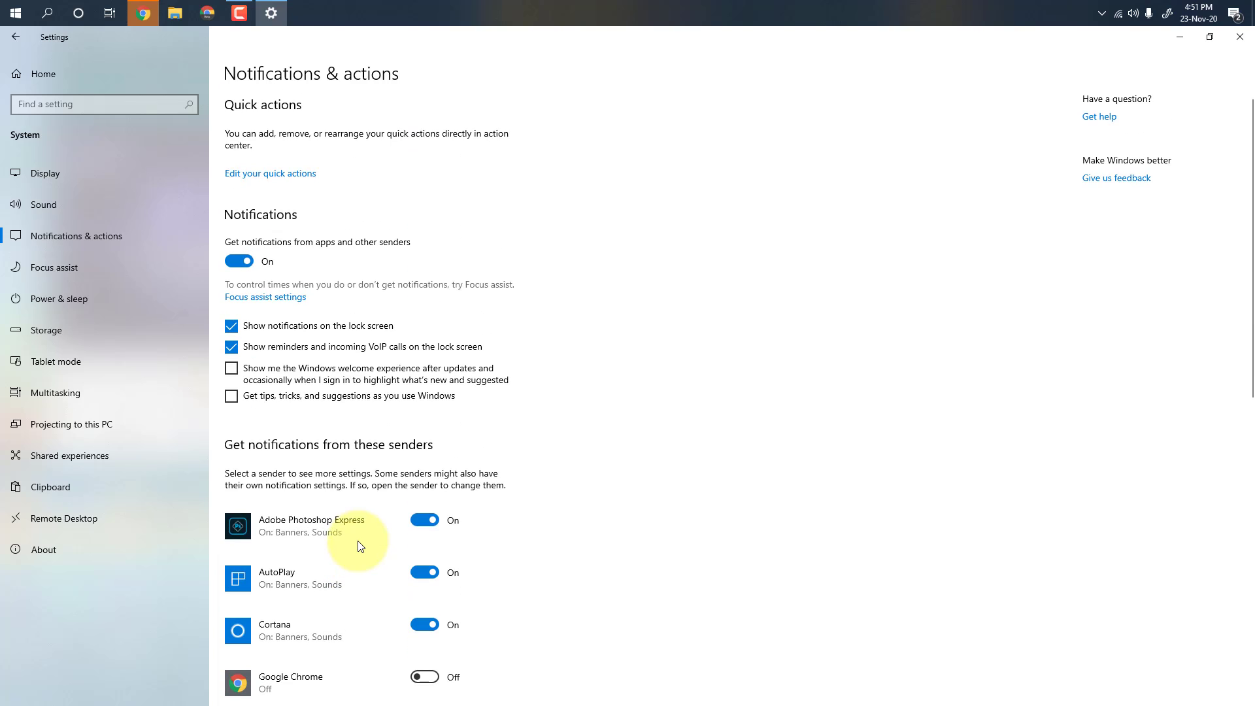
scroll(406, 523, down, 3)
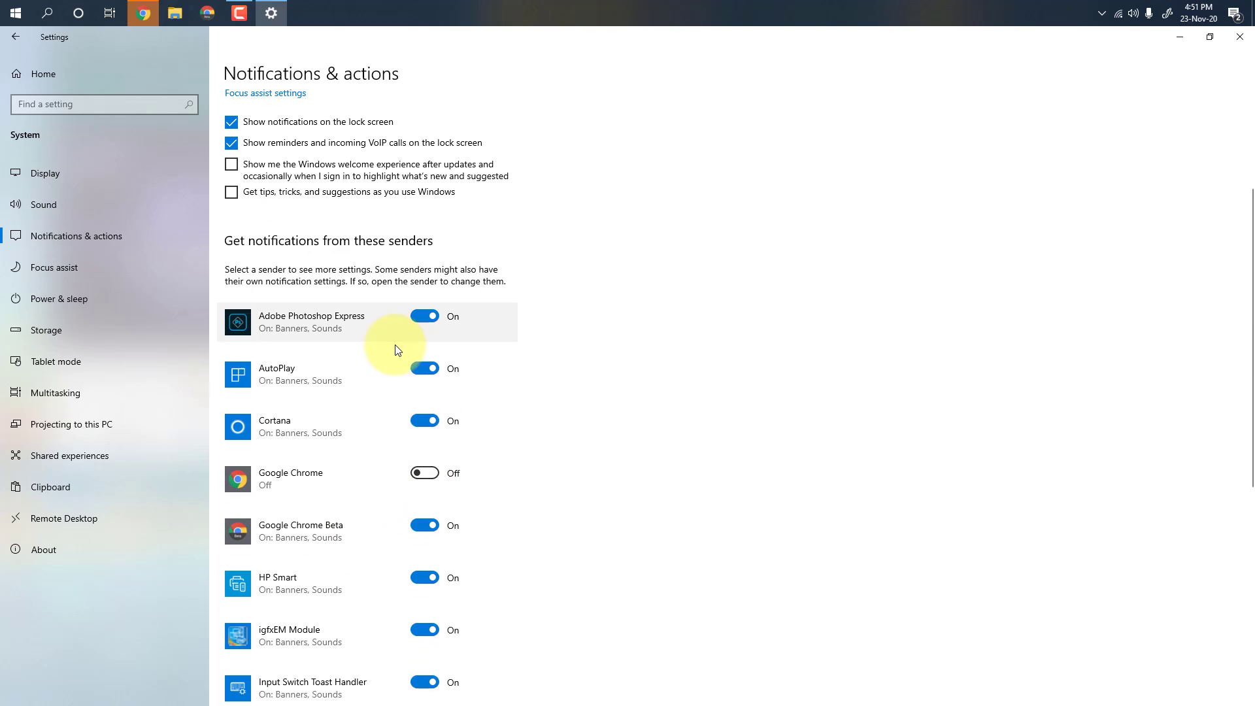
click(67, 275)
In the Power & sleep settings, set the screen to turn off after 2 minutes when plugged in.
click(68, 304)
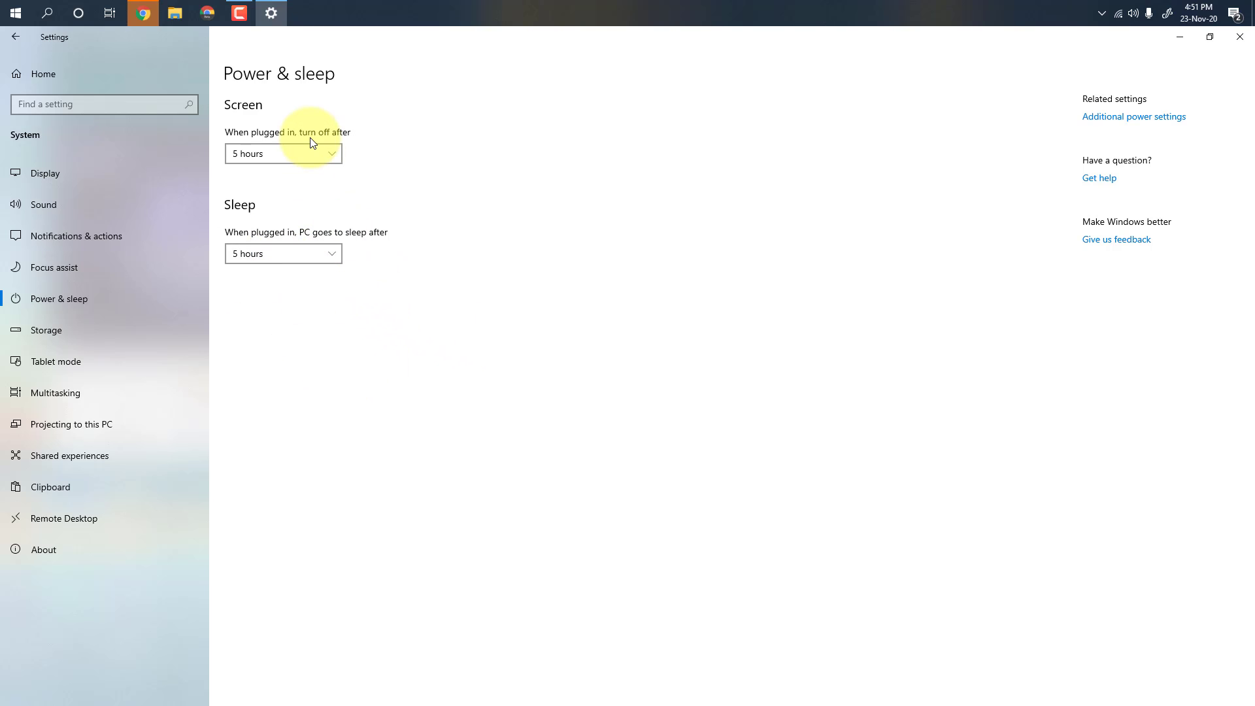
click(302, 159)
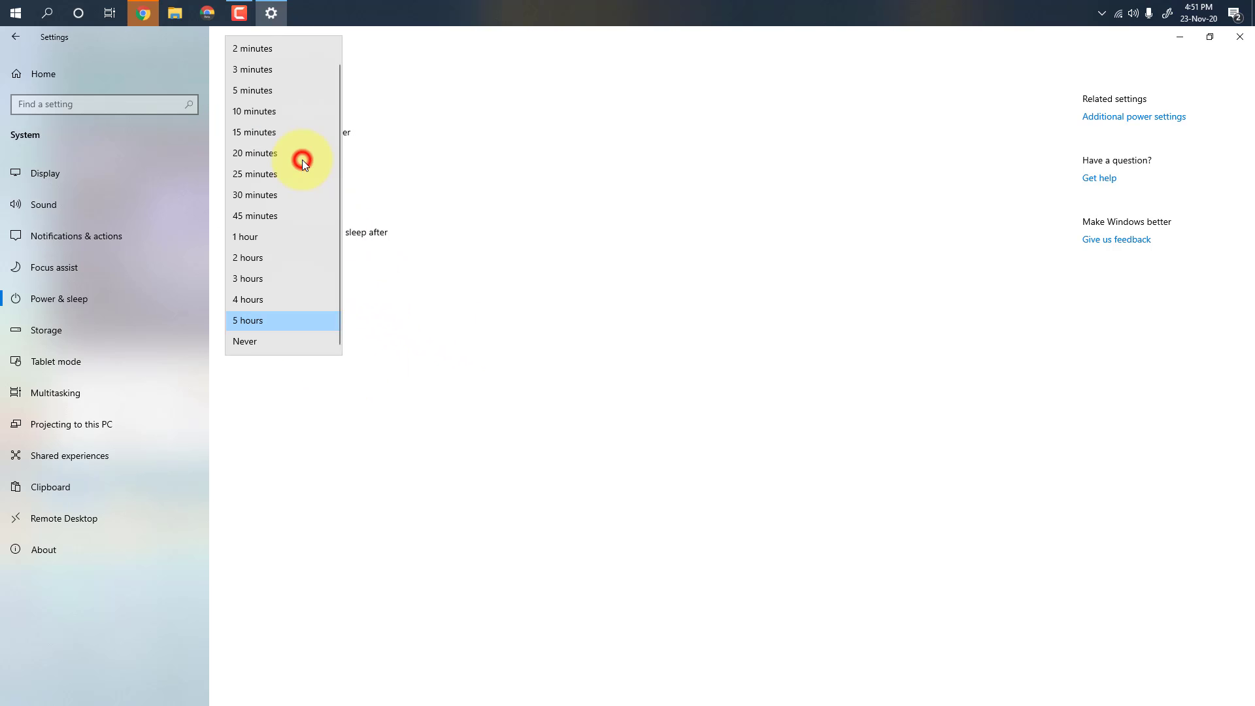
click(288, 56)
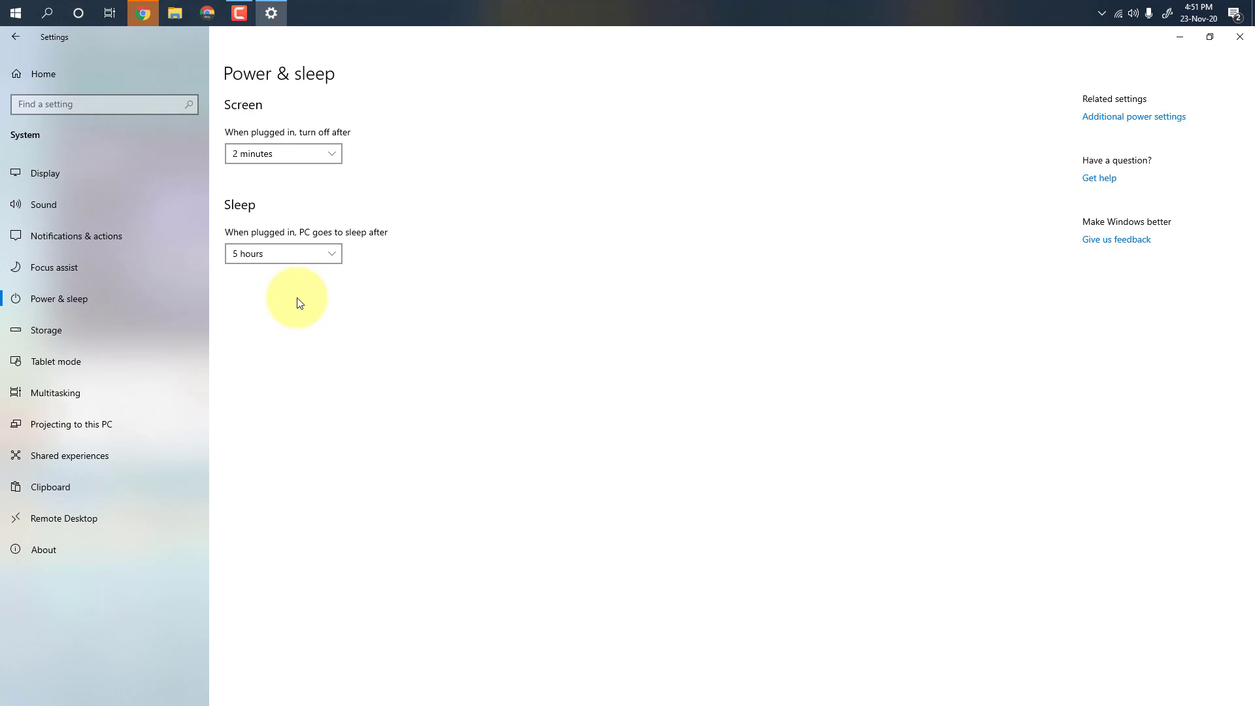
Try a 10-minute sleep delay for the plugged-in PC, and set the delay back to 5 hours.
click(320, 252)
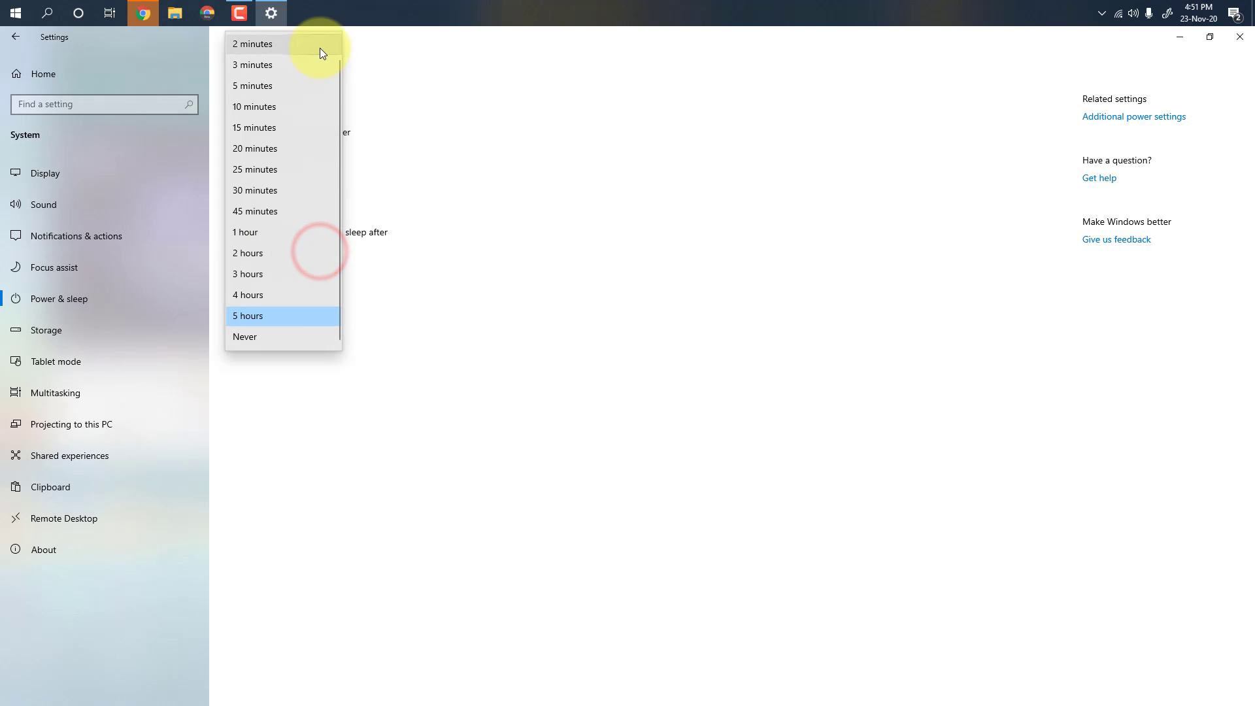
click(307, 106)
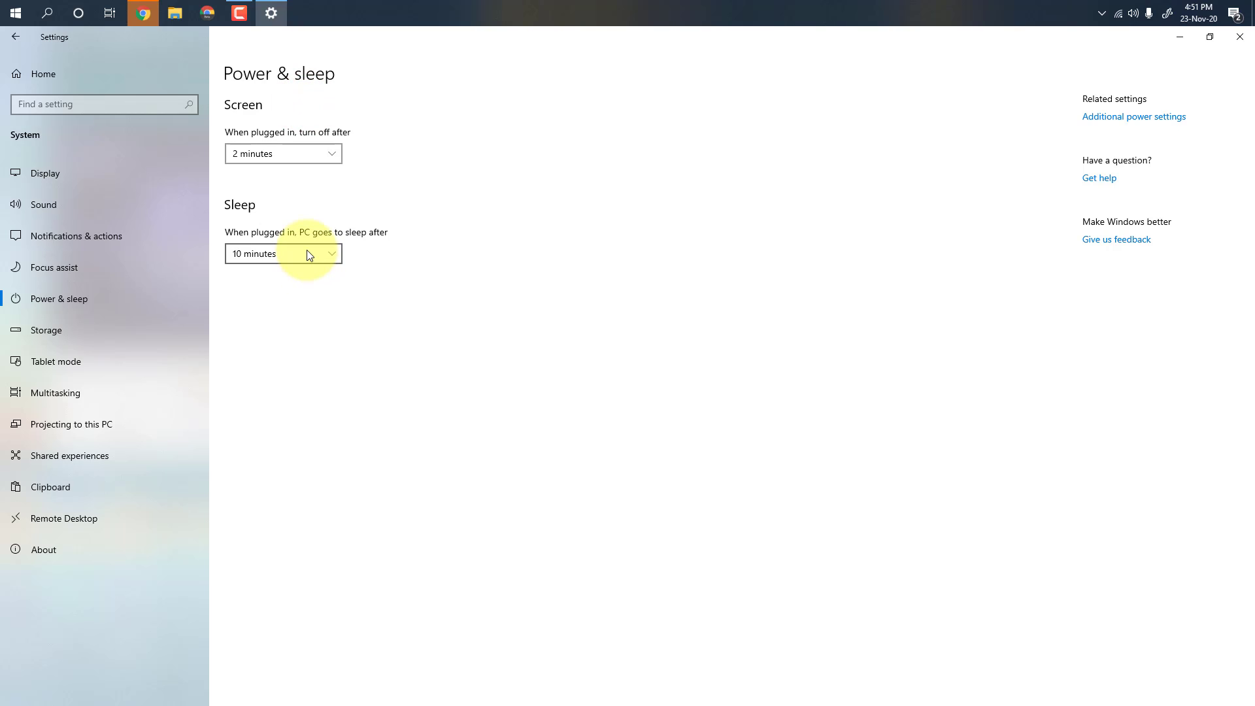
click(309, 255)
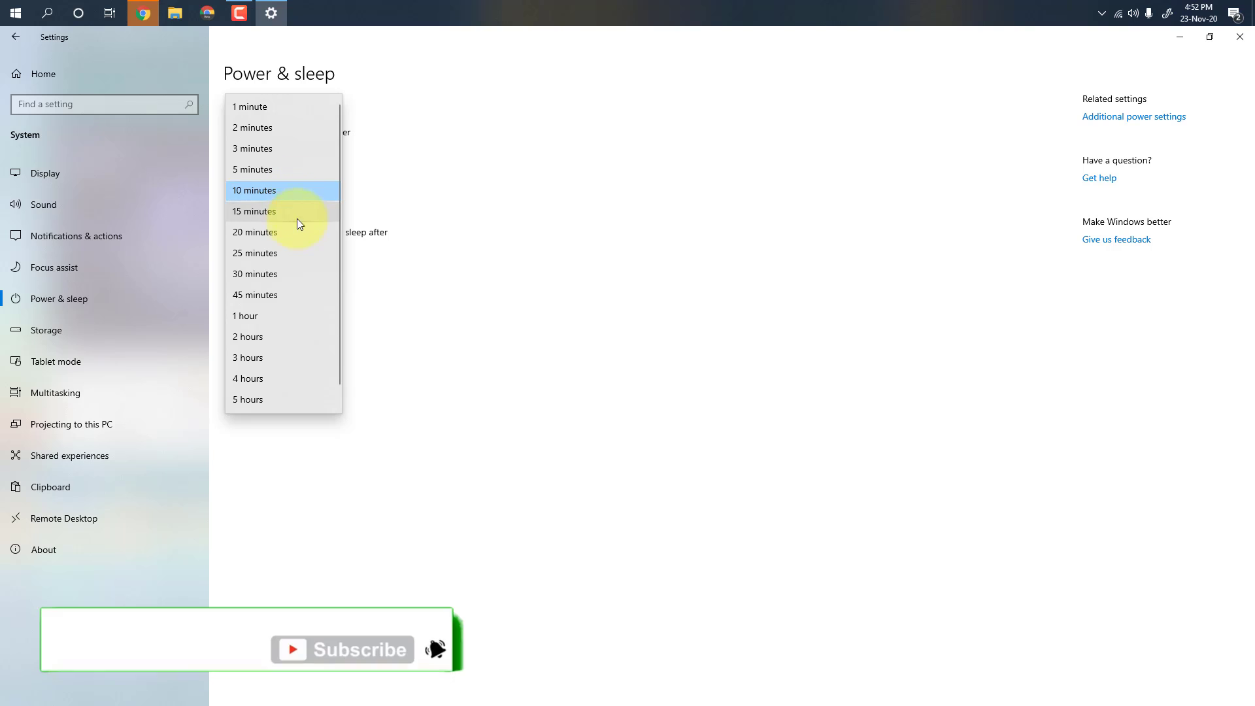
click(249, 397)
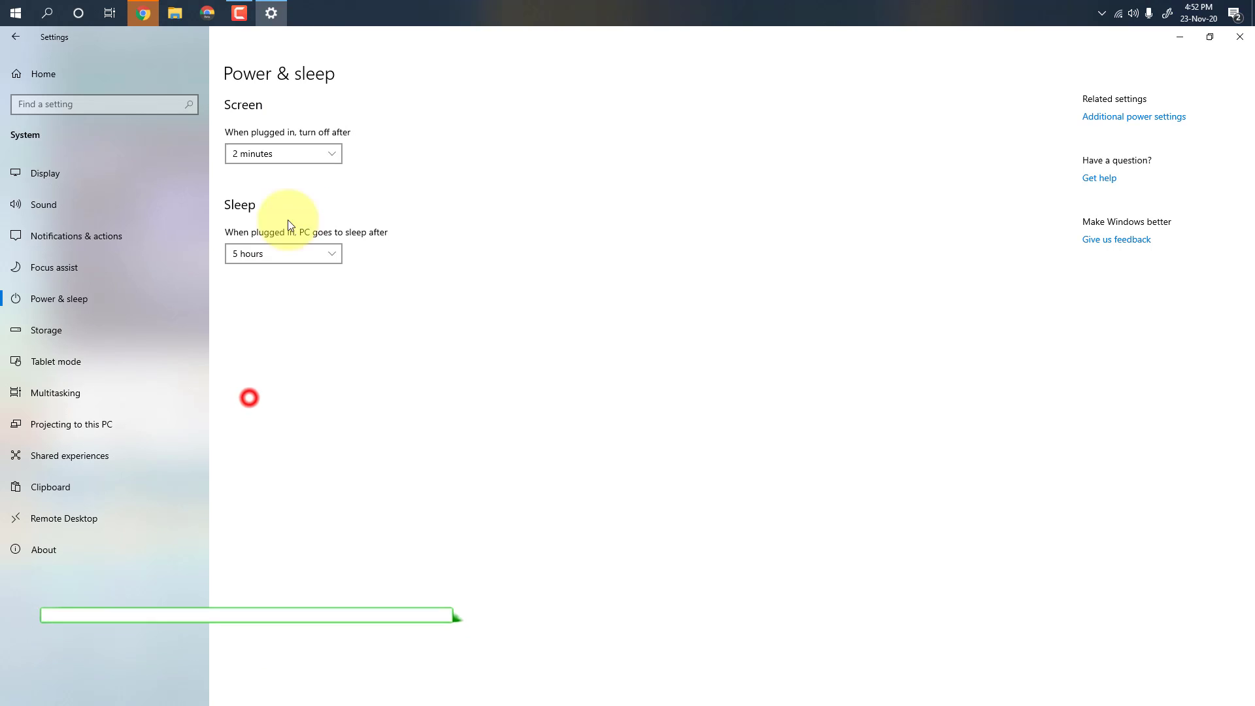
Set the screen to turn off after 5 hours when plugged in.
click(300, 156)
click(309, 142)
click(303, 163)
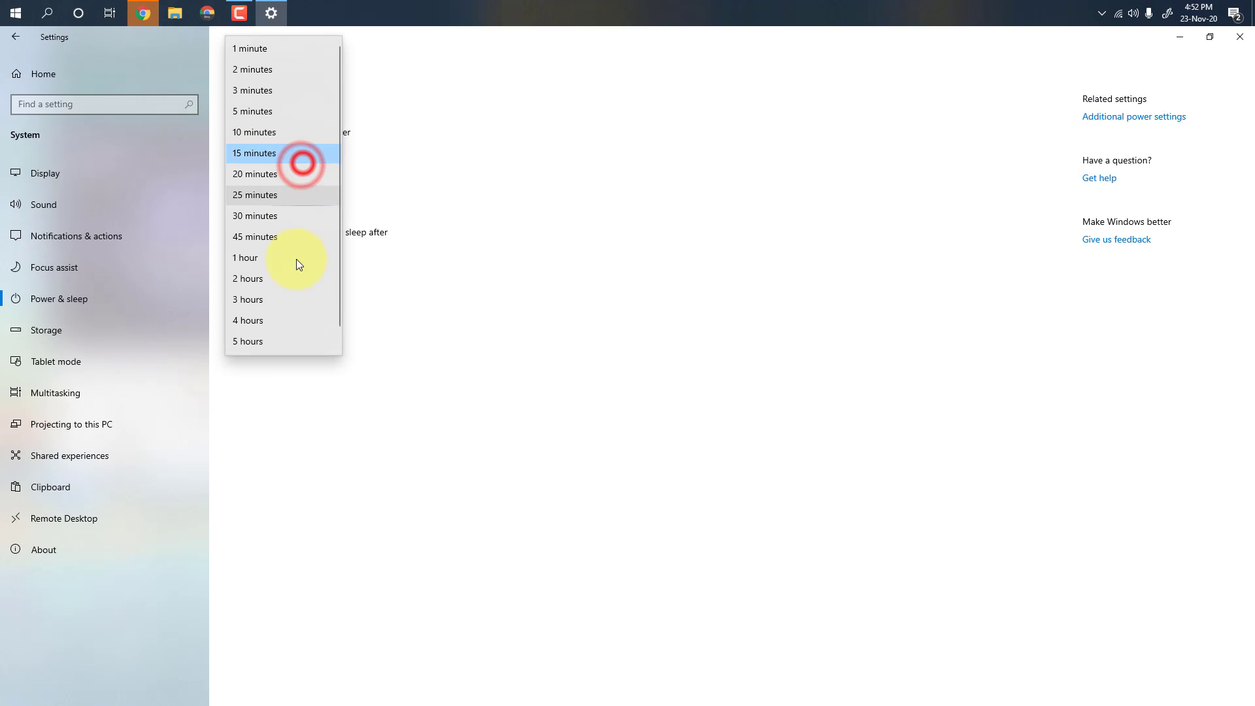
click(283, 342)
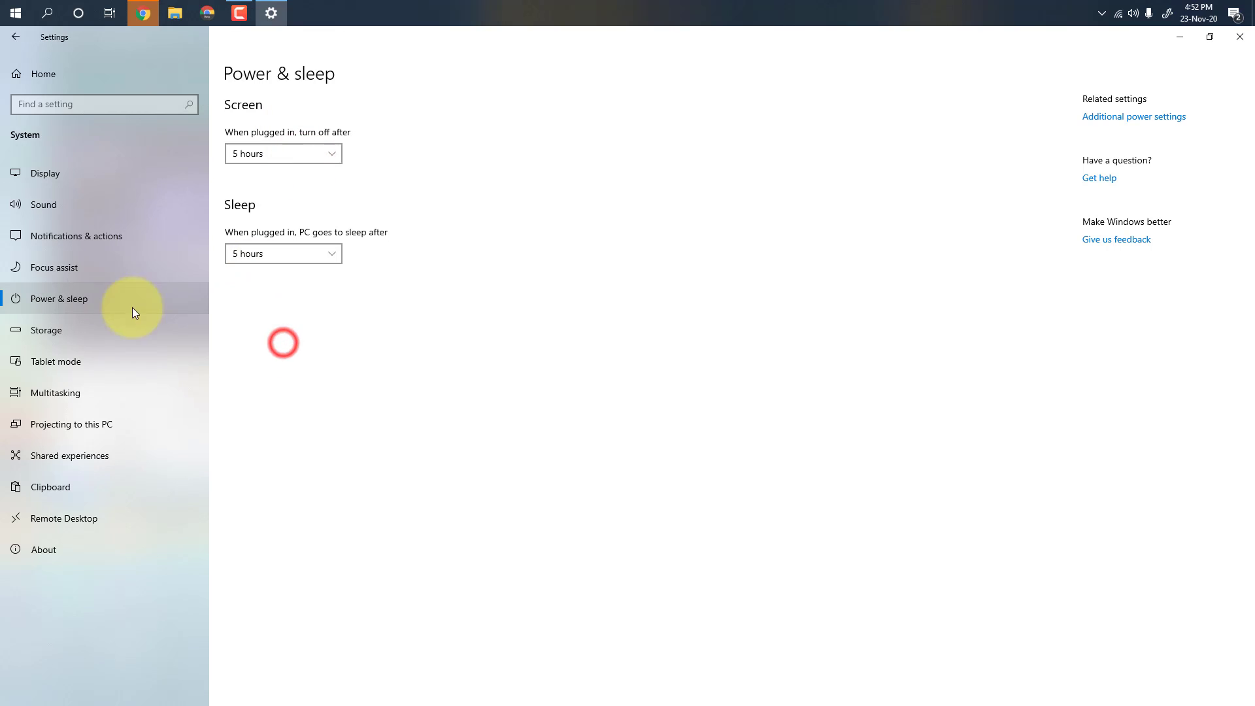
Review the Storage settings and the space usage of drive C:, and open the Multitasking settings.
click(112, 339)
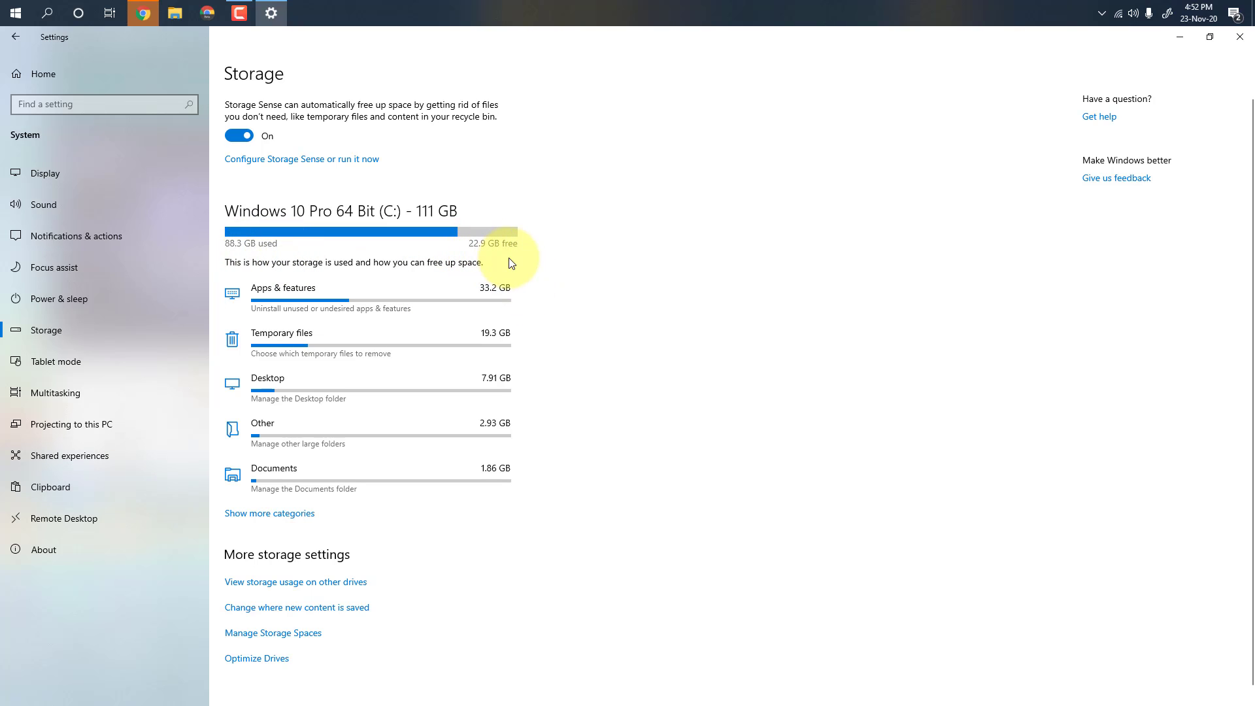
scroll(449, 370, down, 1)
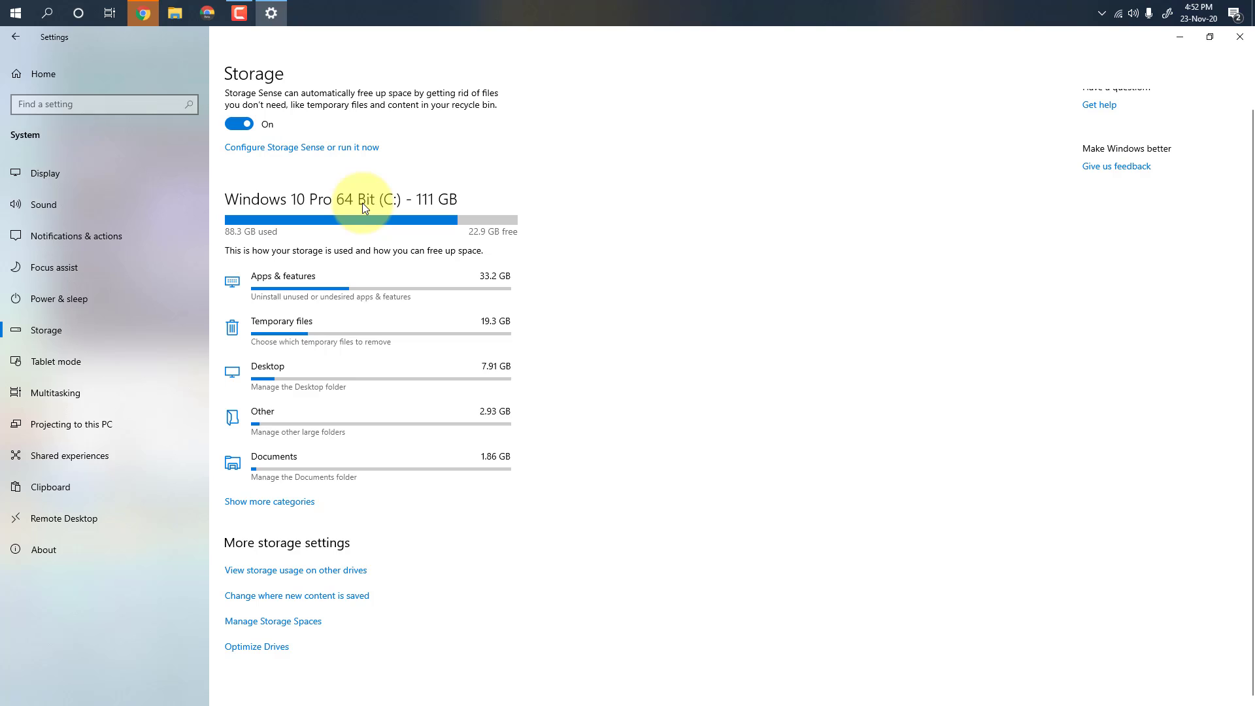
click(100, 387)
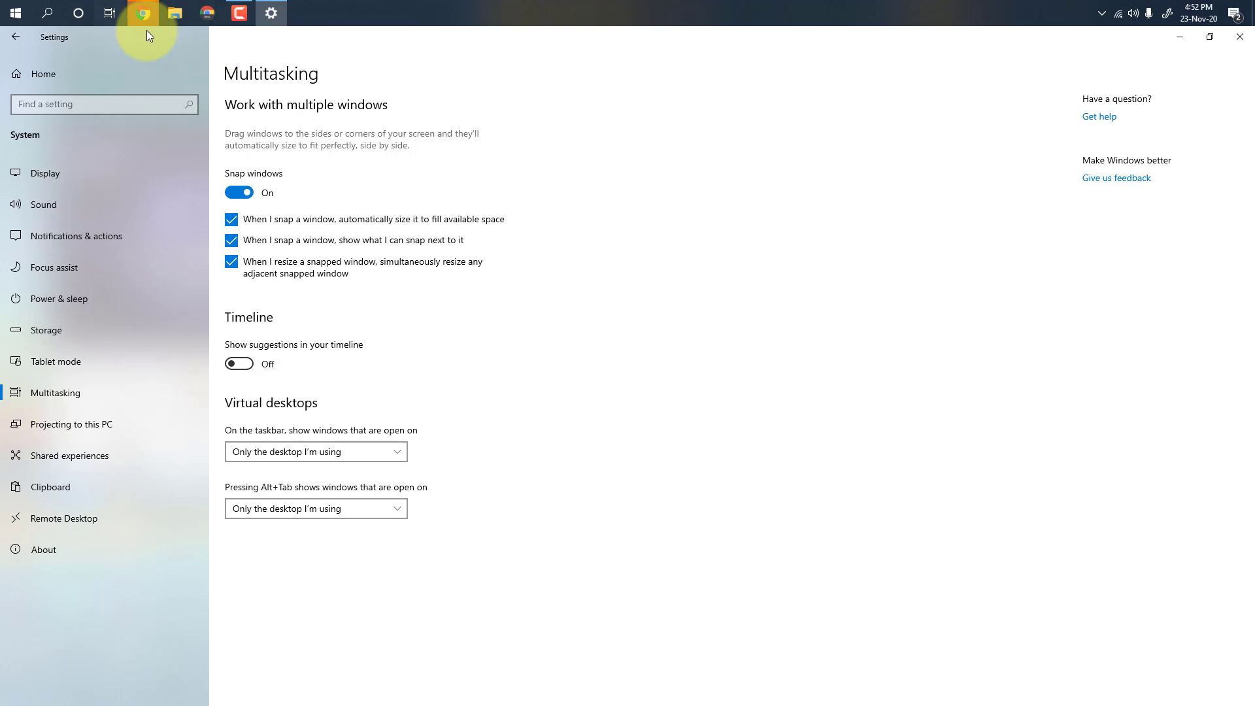
Look through the open windows and the activity timeline in Task View, and return to the Settings window.
click(113, 11)
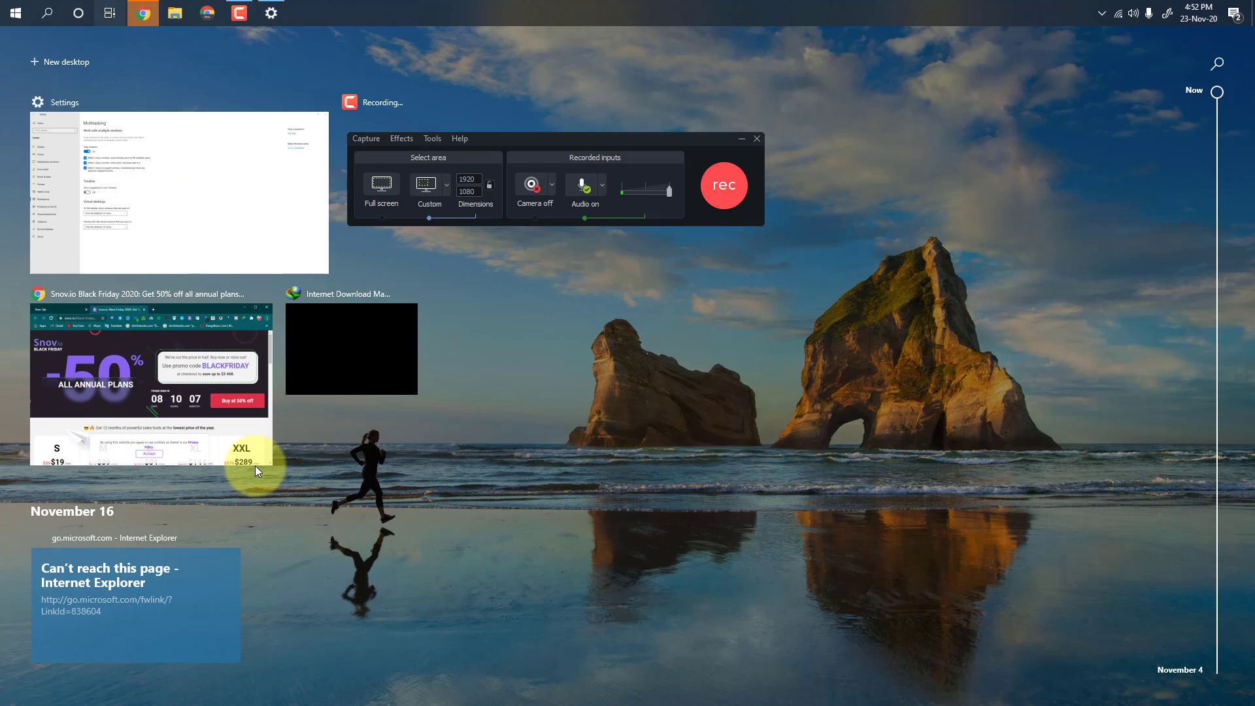
scroll(254, 465, down, 3)
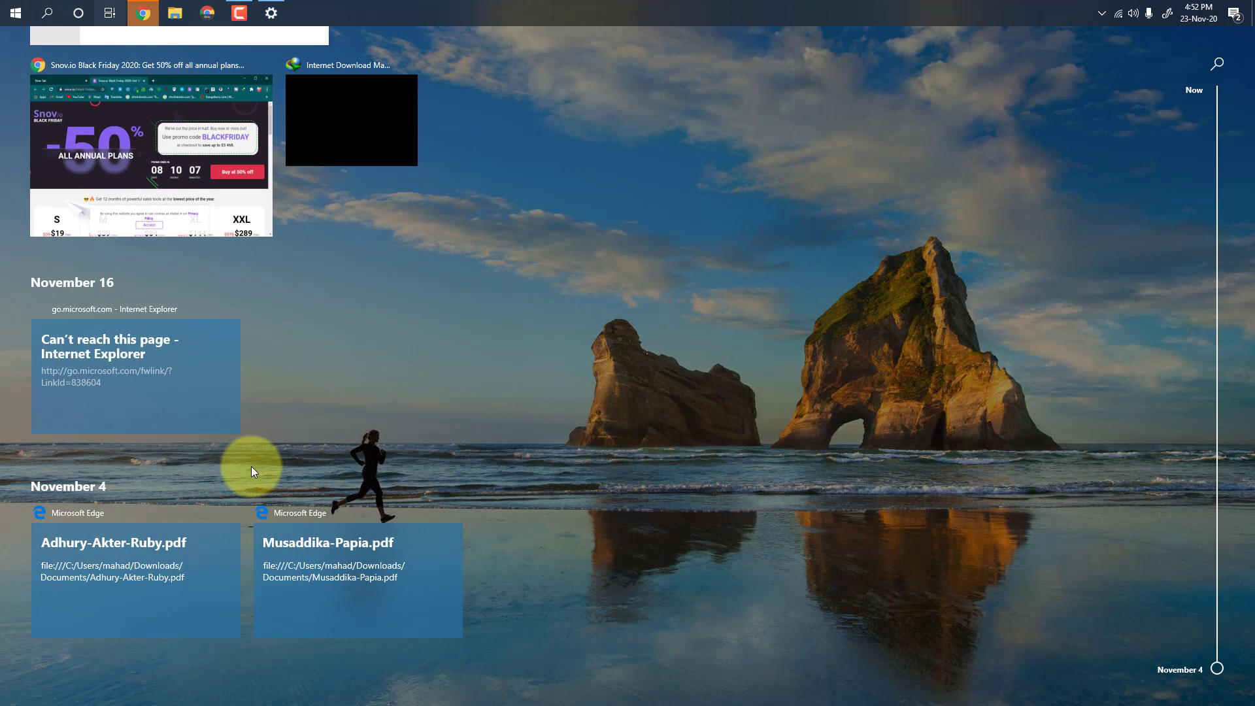
scroll(251, 465, up, 3)
click(183, 207)
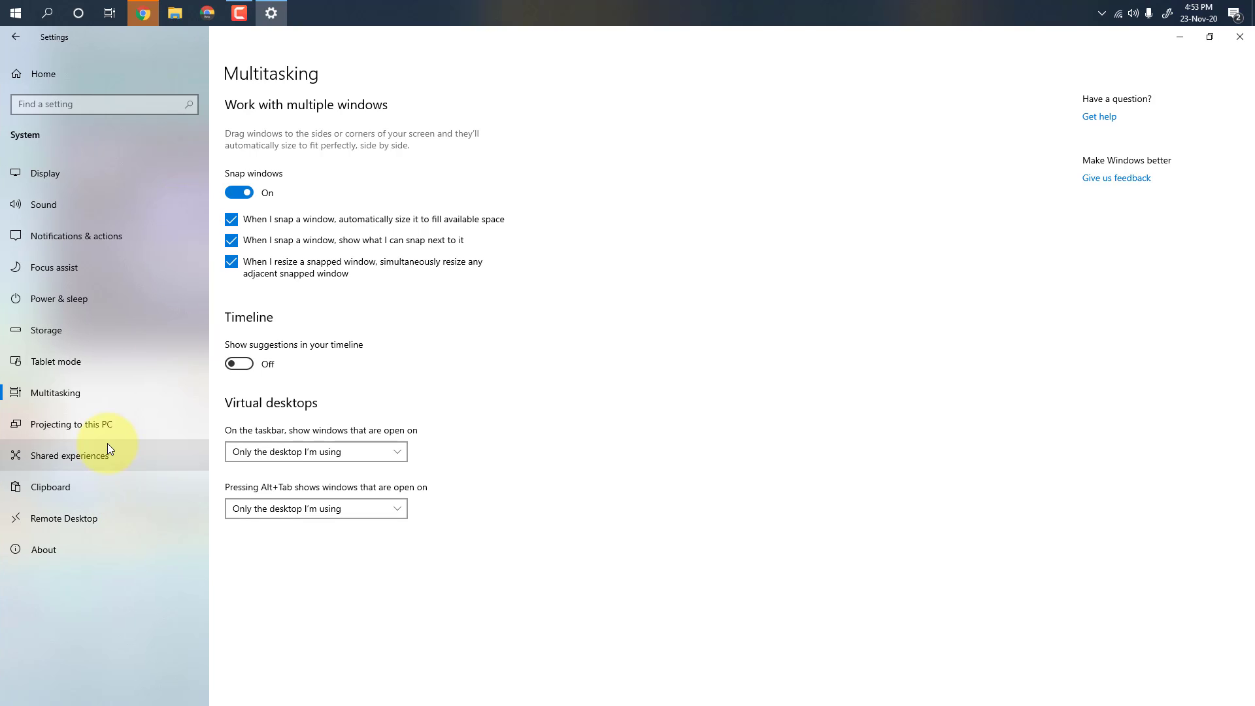
Review the Clipboard settings, and open the Devices category to view the Bluetooth & other devices list.
click(120, 487)
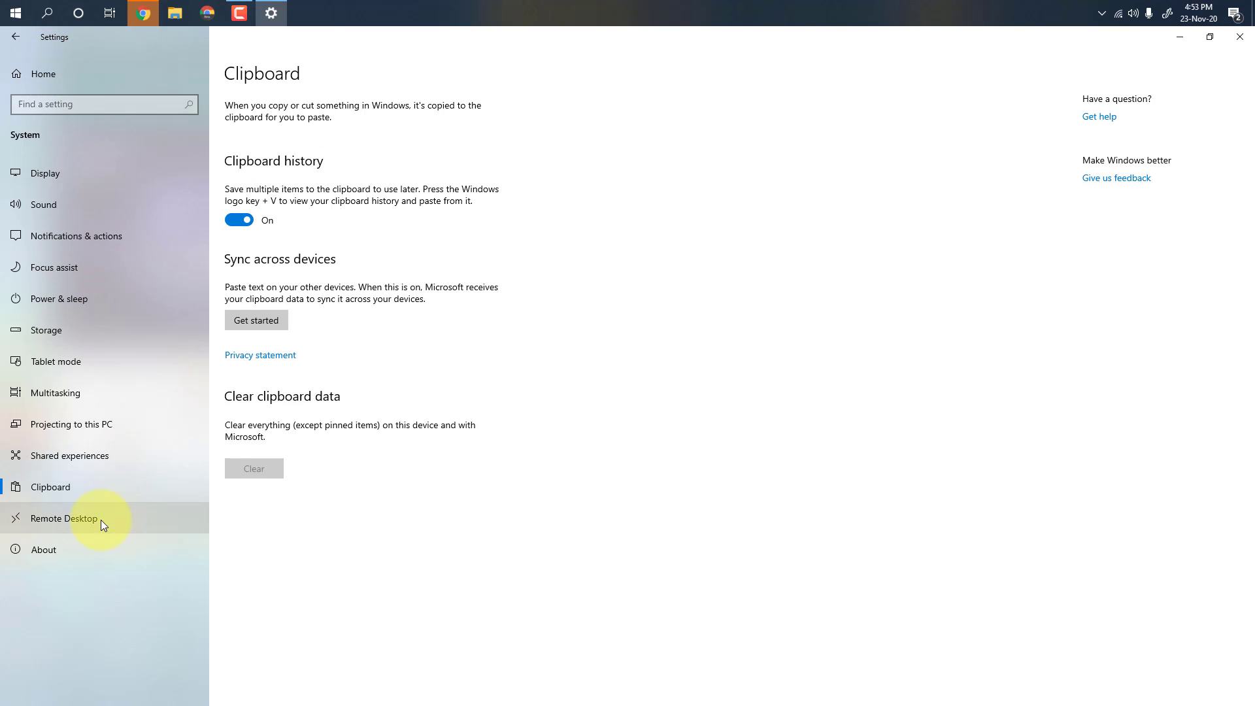
click(79, 84)
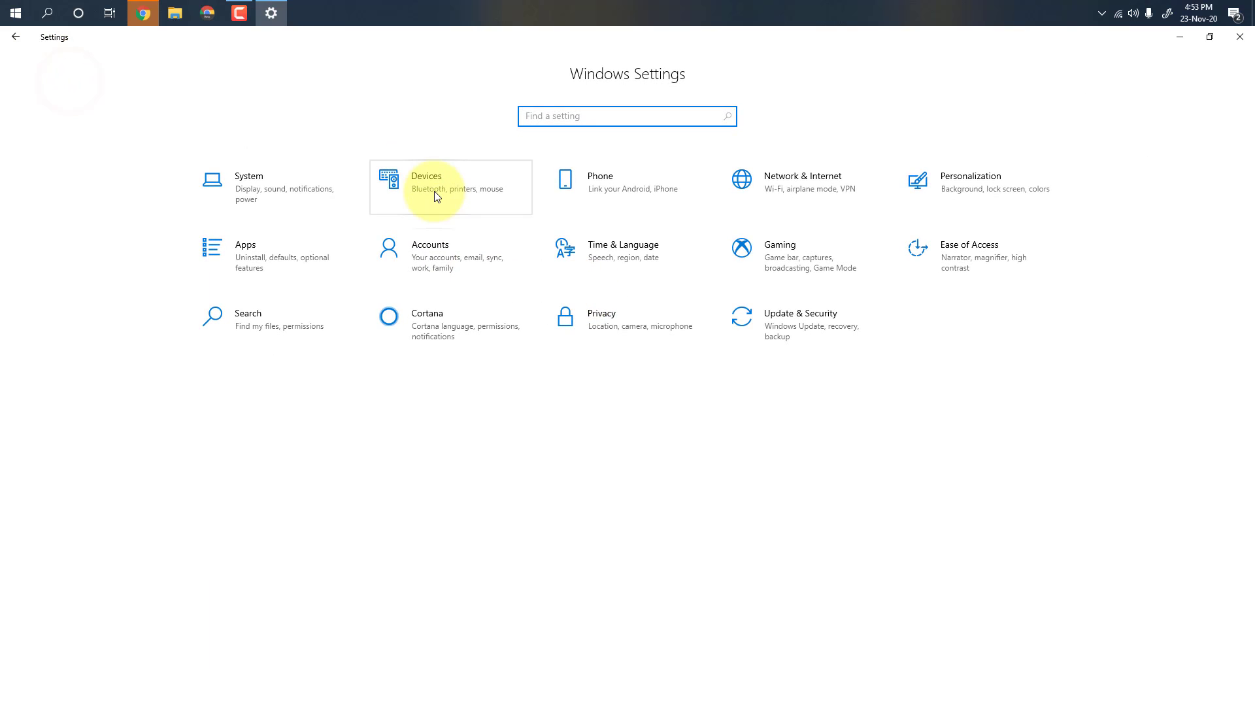
click(434, 191)
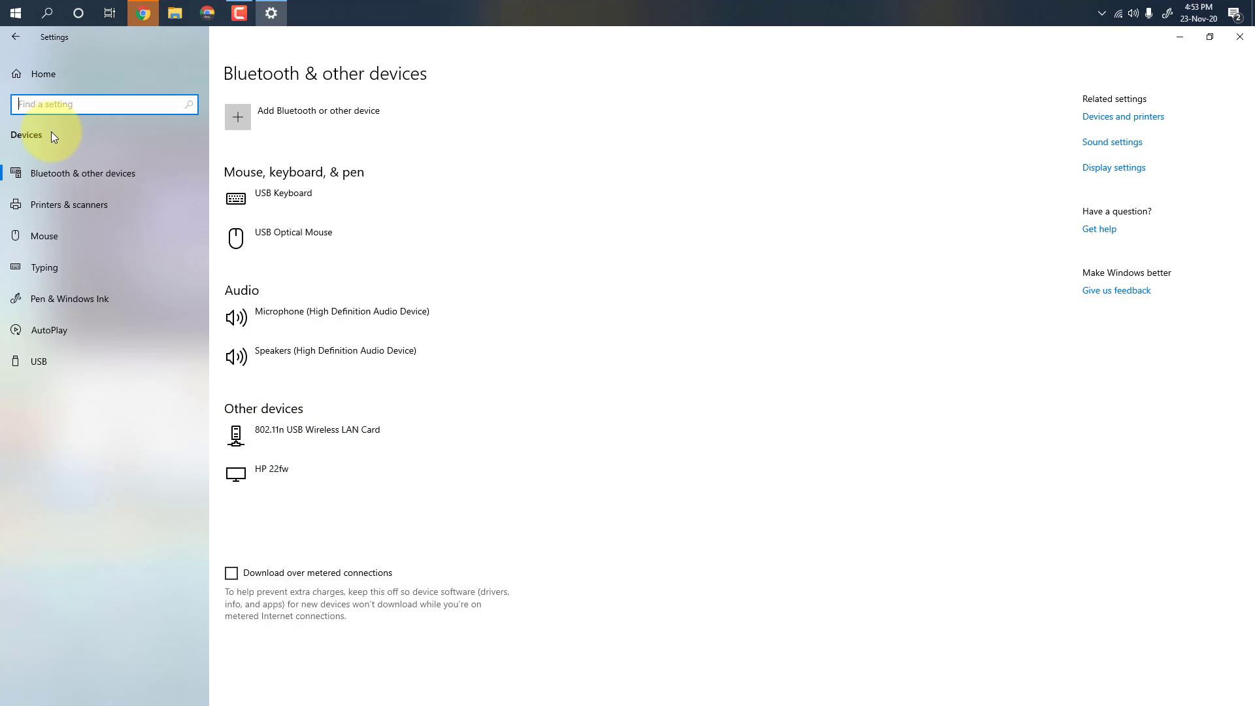
Review the Printers & scanners, Mouse and Typing settings, and return to the Settings home page.
click(70, 203)
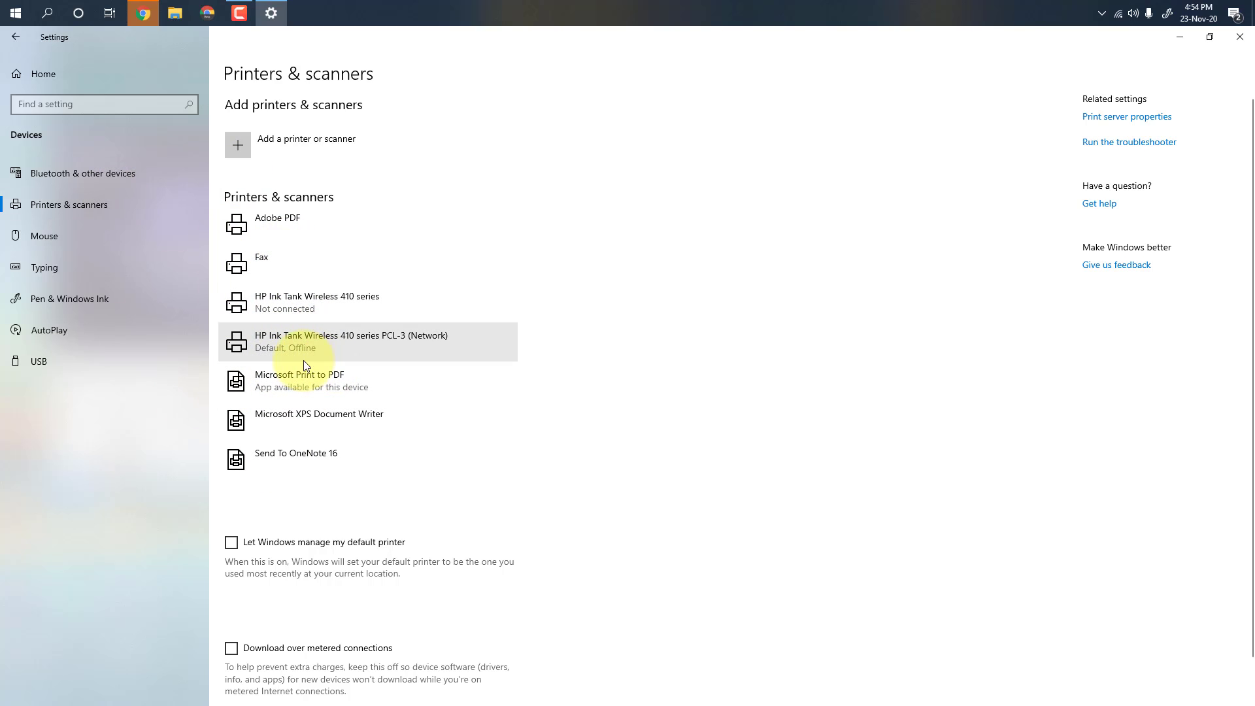
click(70, 236)
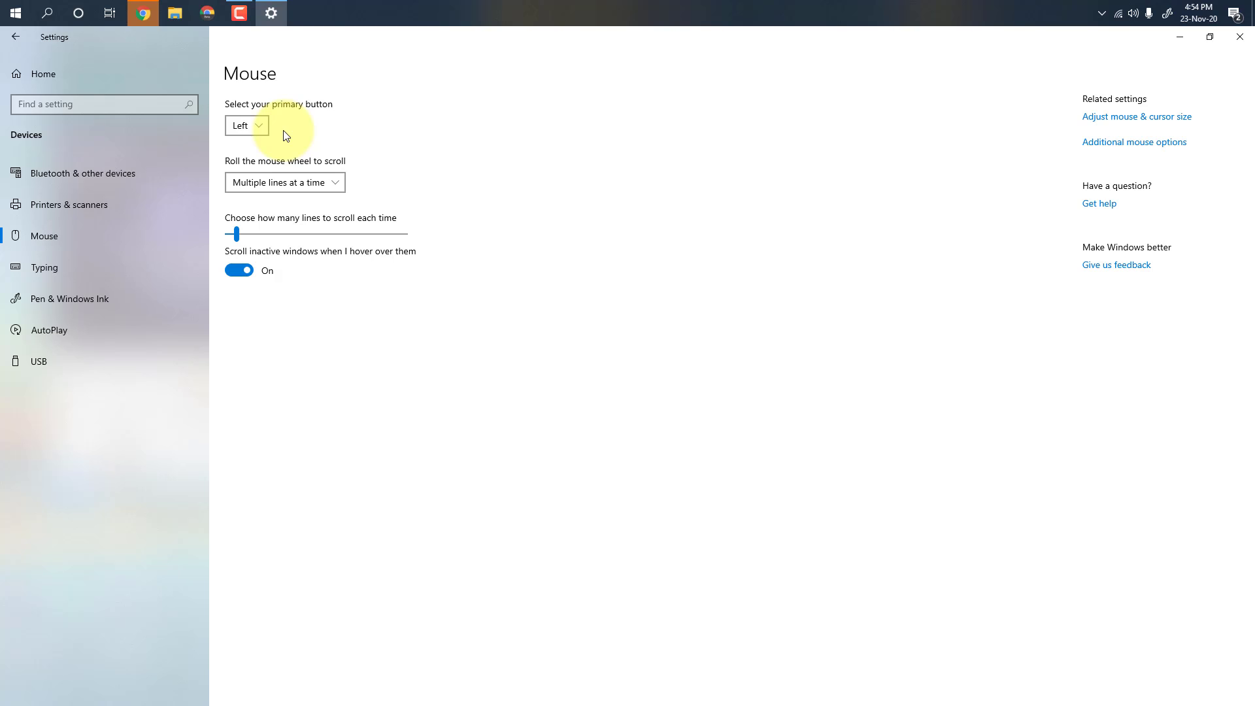
click(123, 281)
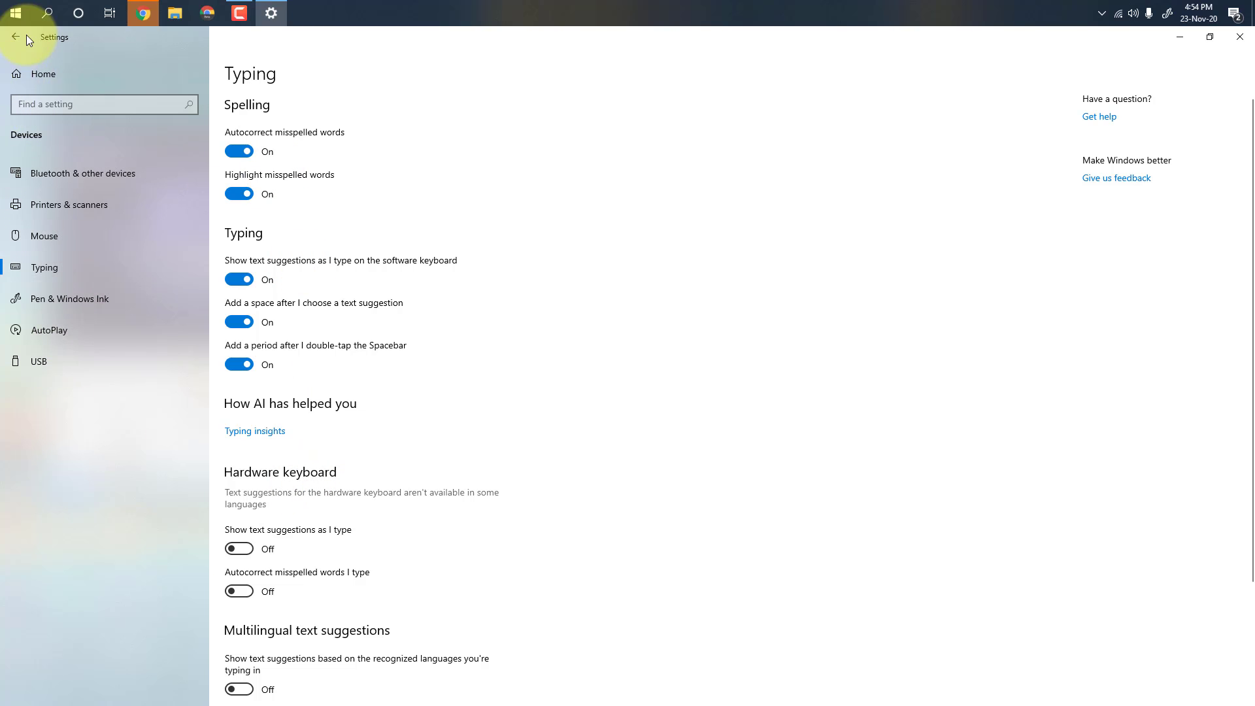
click(41, 69)
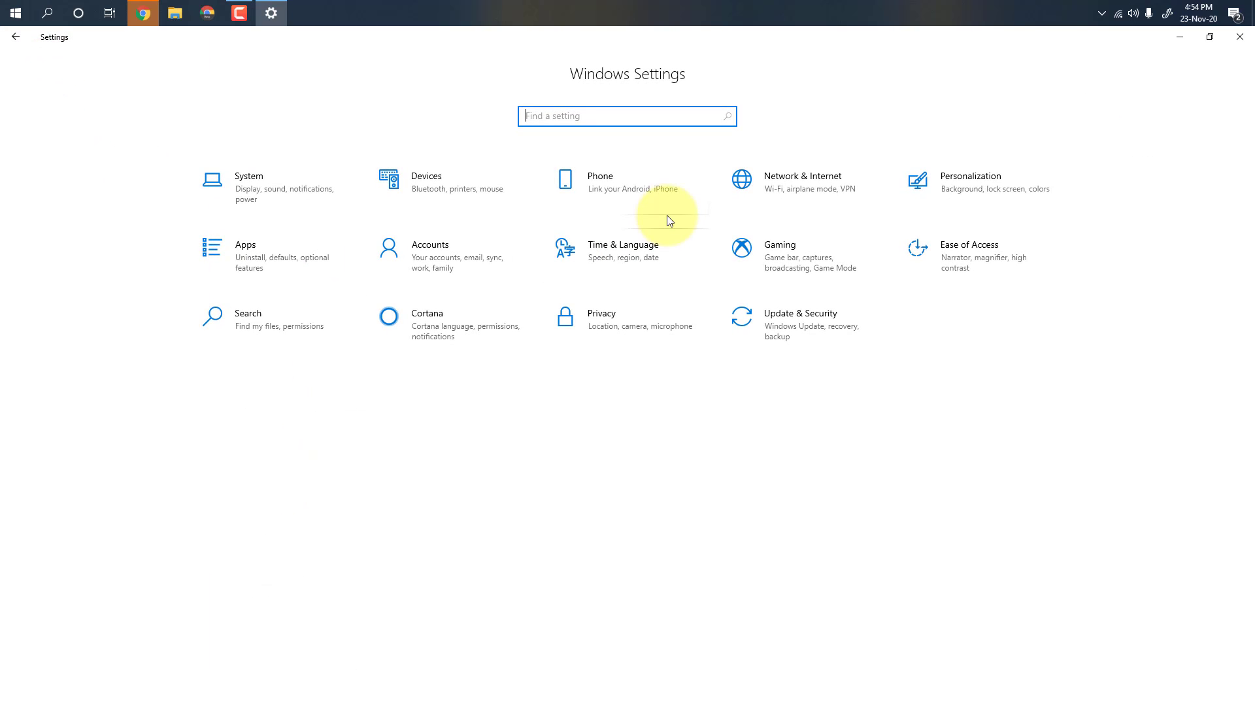
Start uninstalling Adobe After Effects CC 2018 from the installed apps in Apps & features.
click(268, 246)
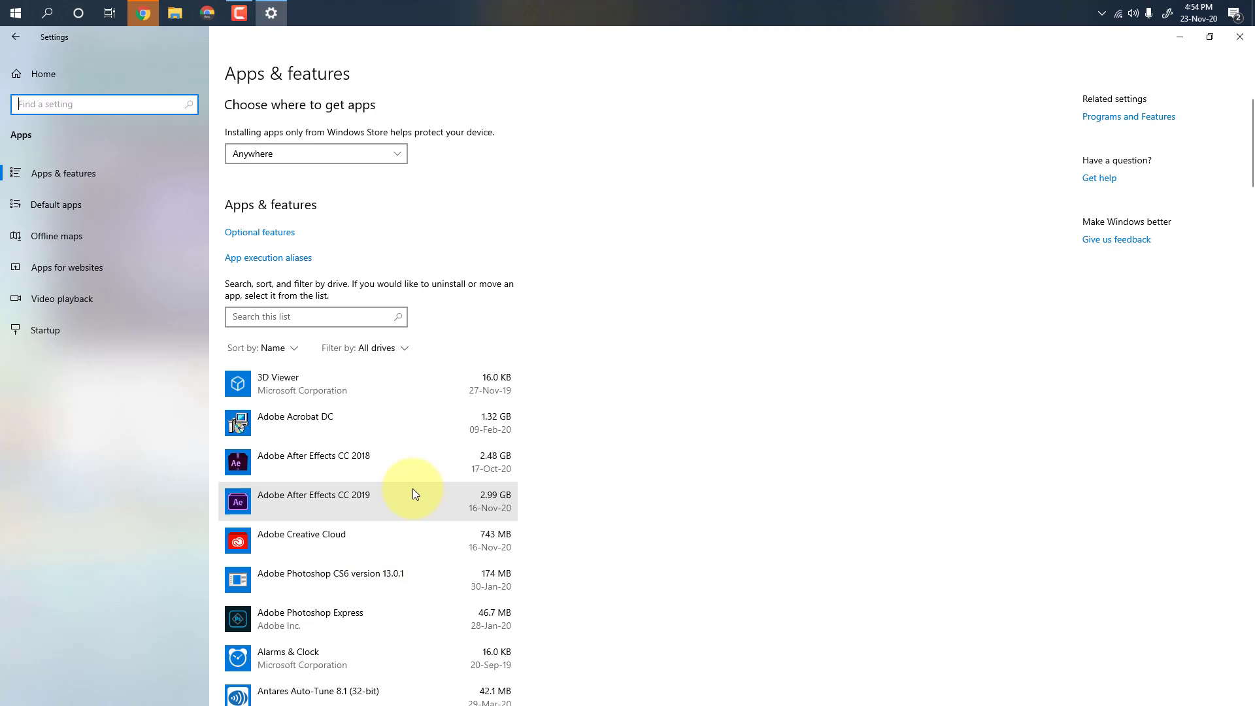
click(457, 457)
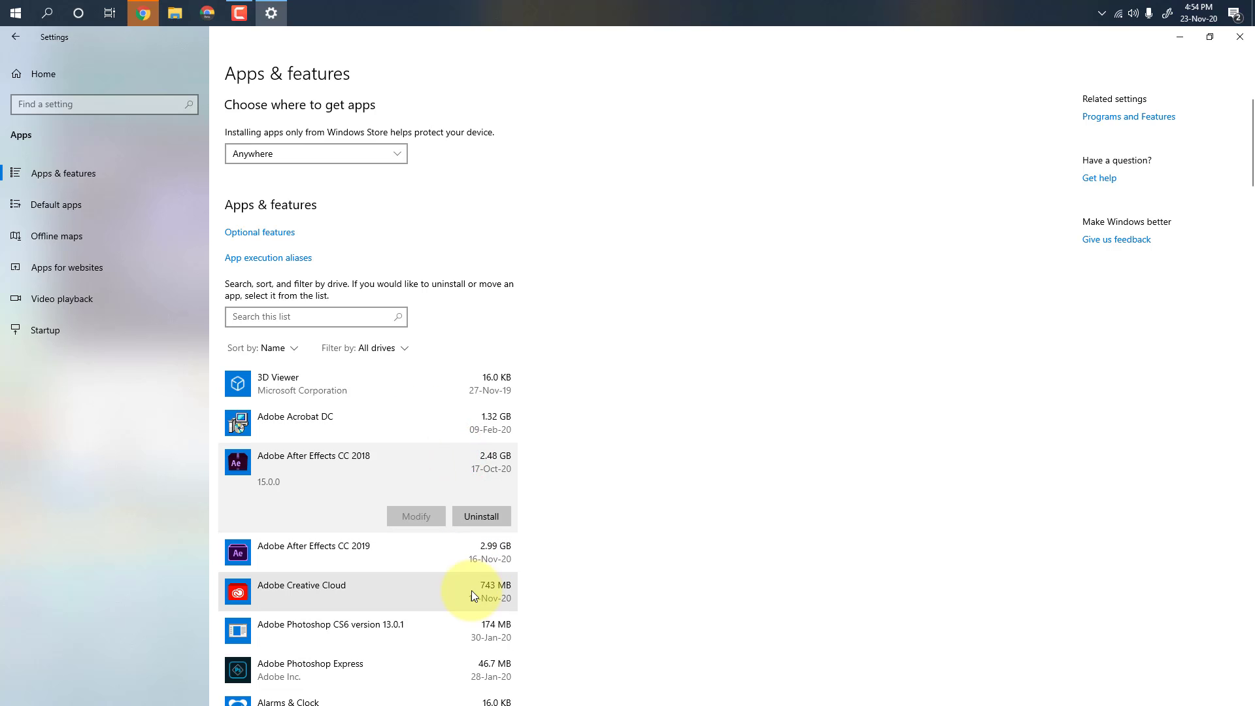
scroll(471, 591, down, 3)
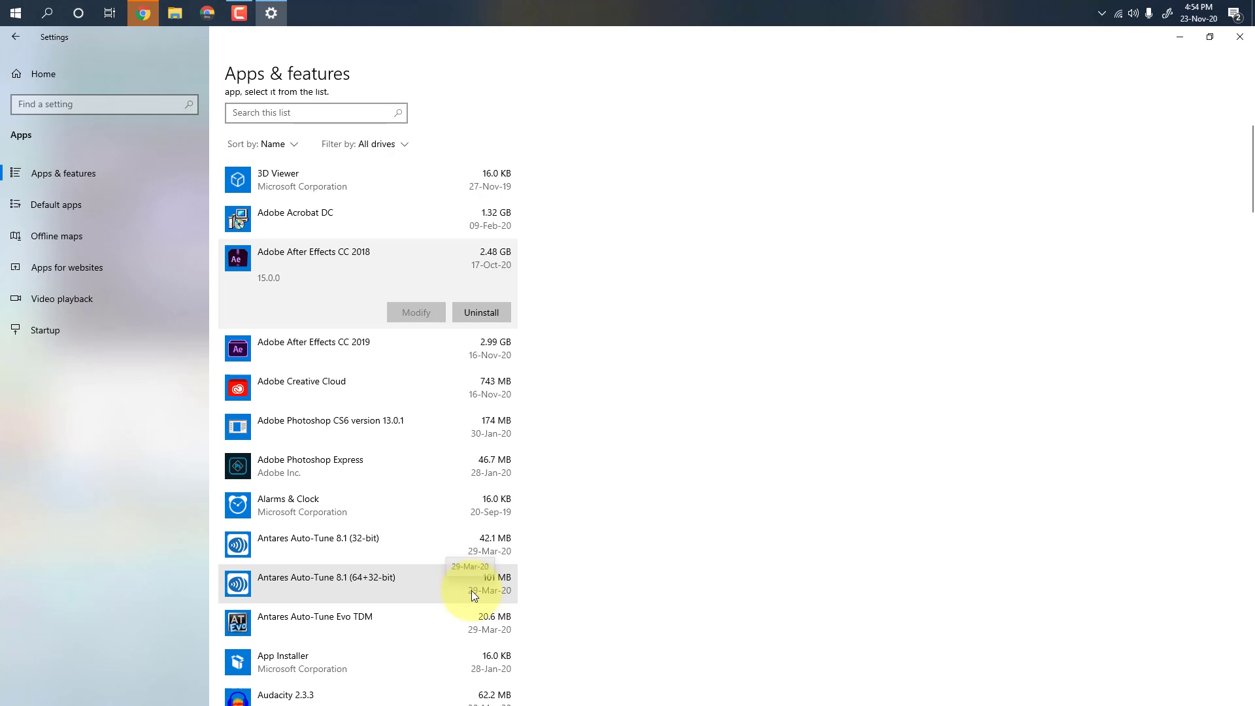
scroll(472, 590, down, 3)
scroll(472, 590, up, 6)
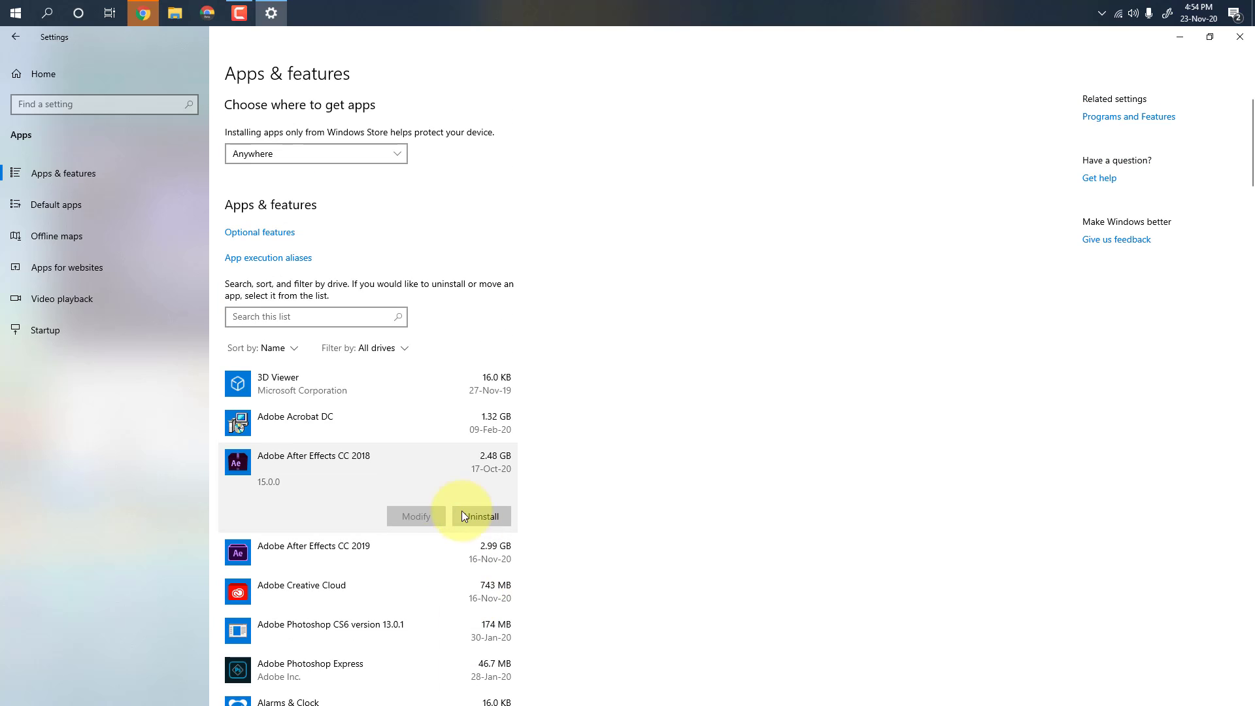
click(480, 517)
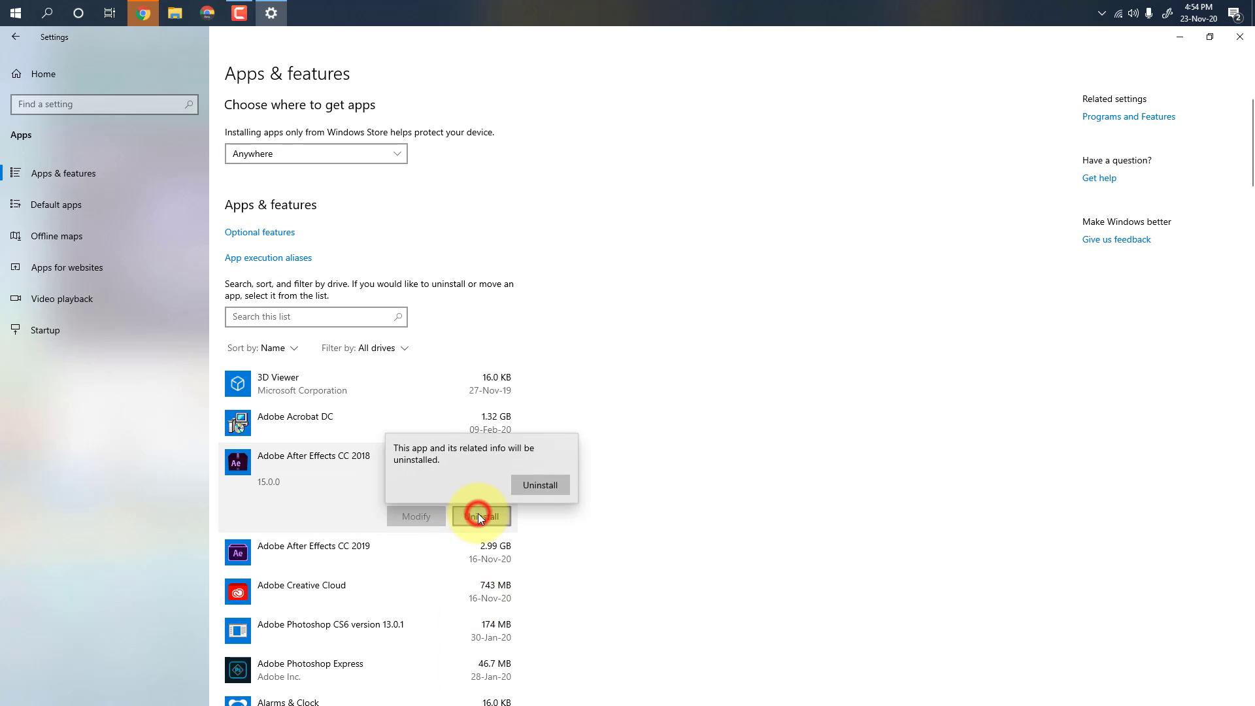
click(522, 494)
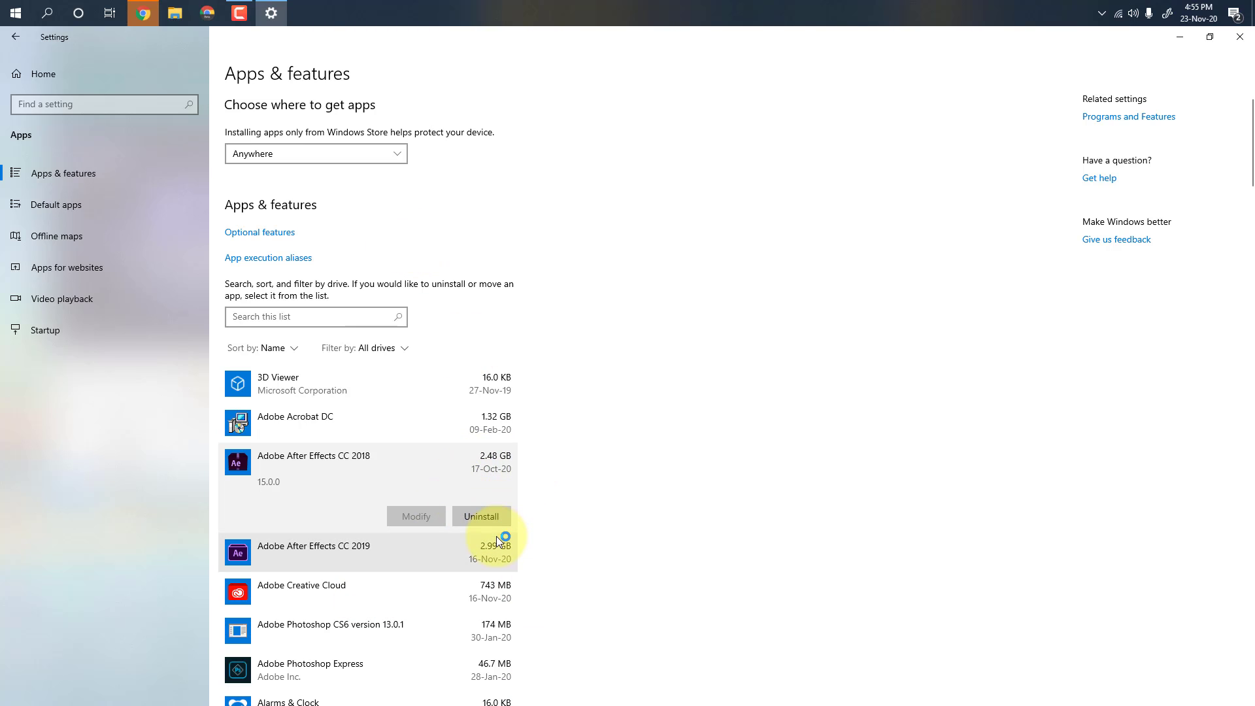
Review the Default apps settings and return to the Settings home page.
click(62, 213)
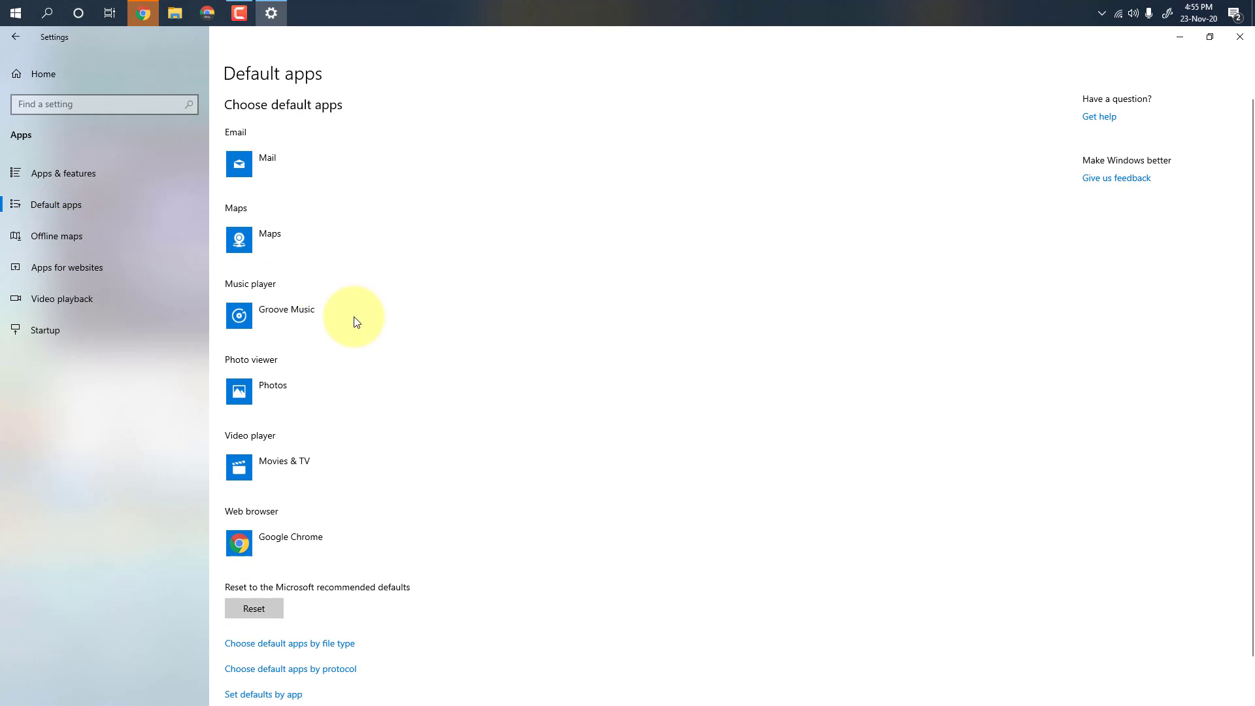
scroll(353, 319, down, 2)
scroll(349, 327, up, 2)
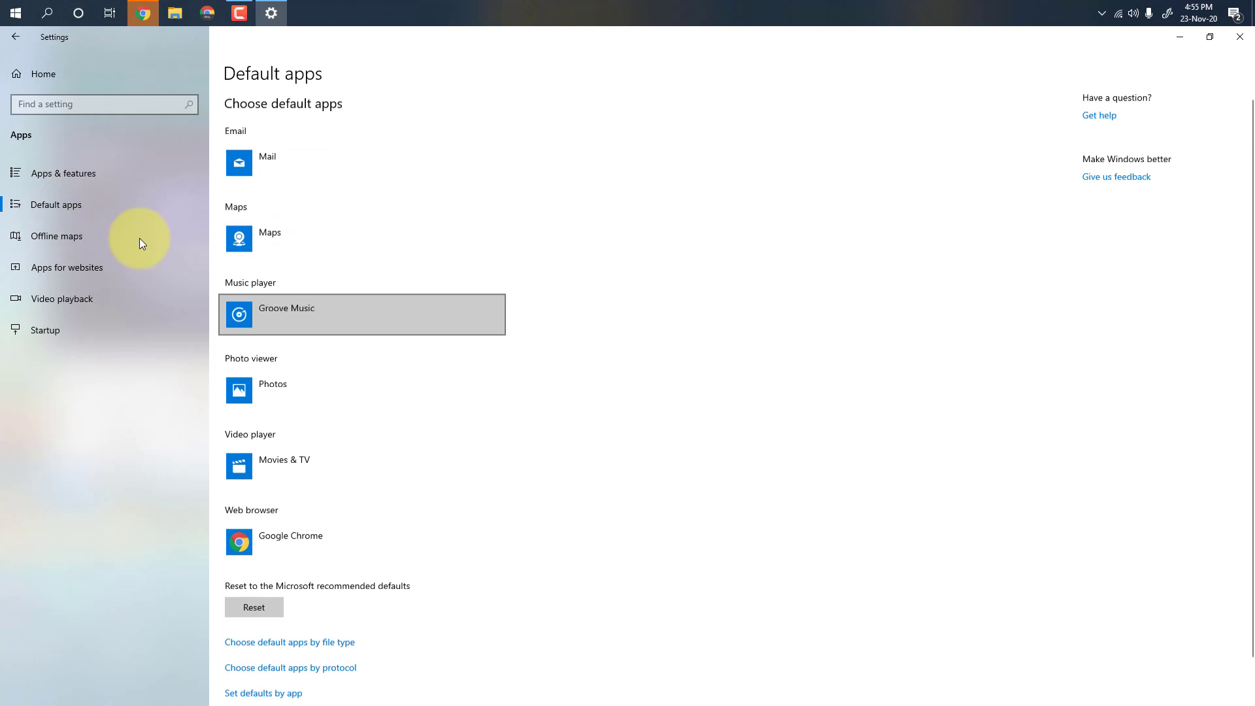
click(13, 71)
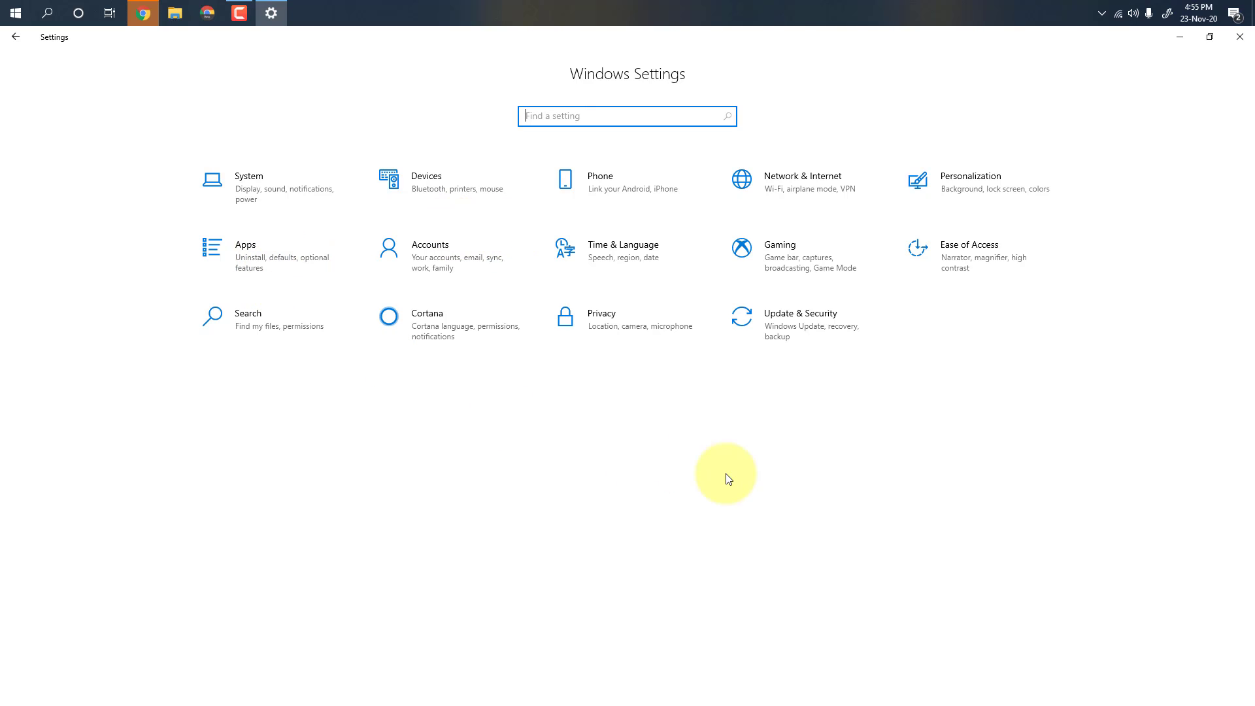
Review the Windows Update and Windows Security pages under Update & Security, and return to the Settings home page.
click(786, 324)
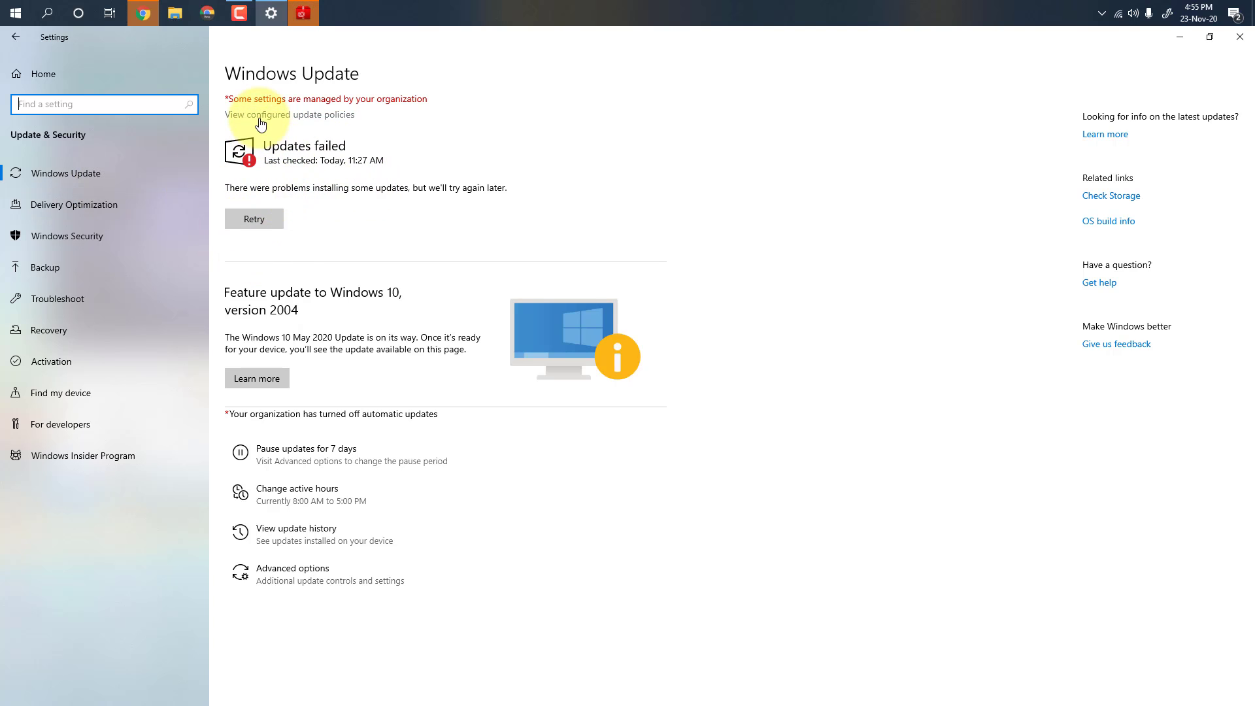
click(72, 210)
click(73, 238)
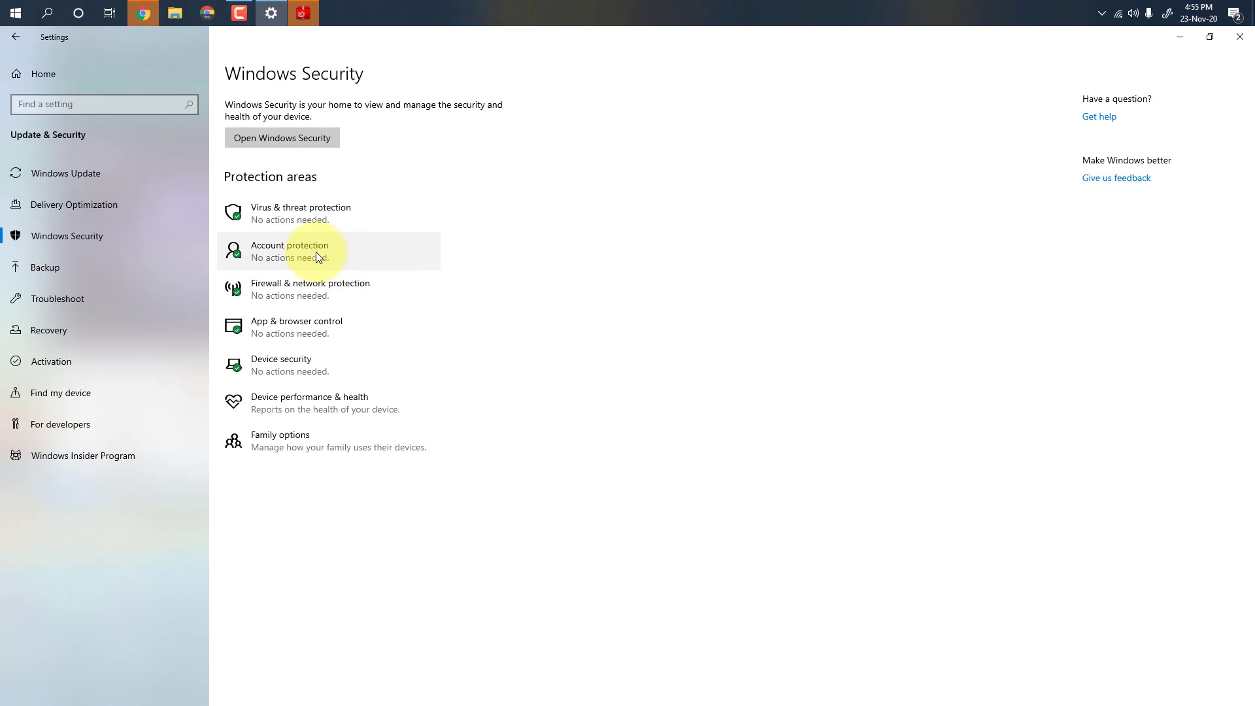
click(22, 74)
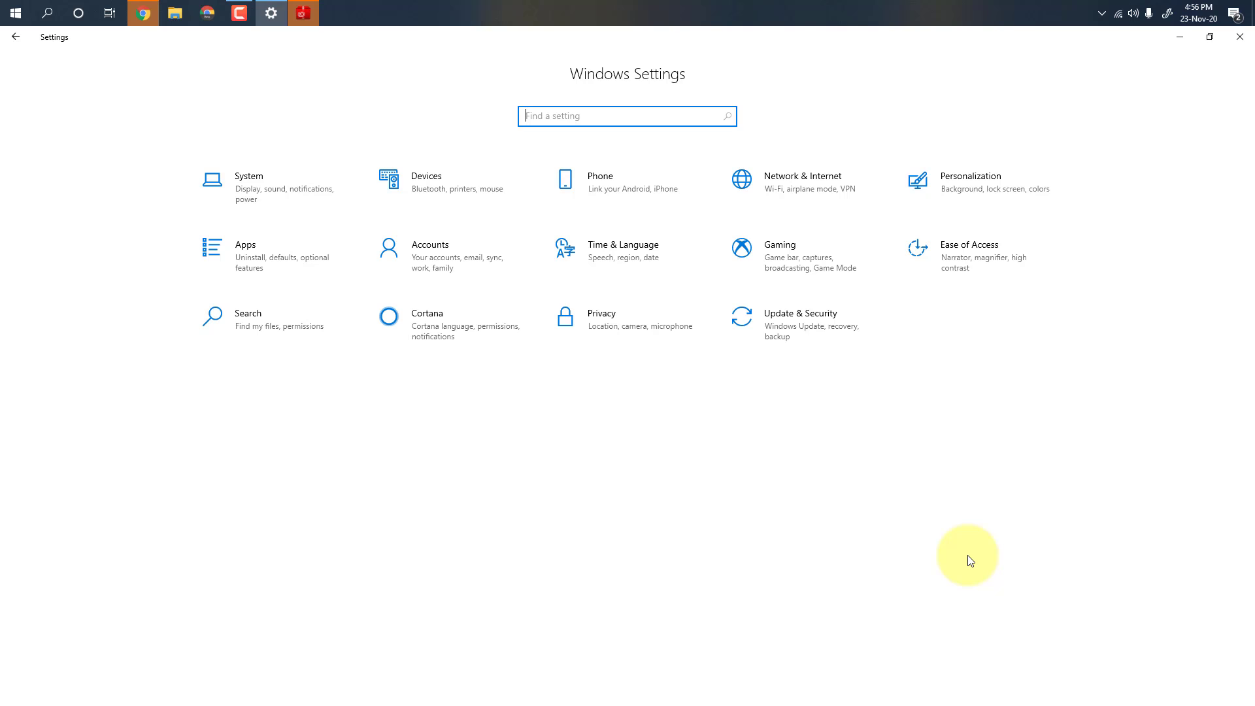
Switch the desktop background to a solid color in Personalization, and minimize the open windows to view the desktop.
click(975, 191)
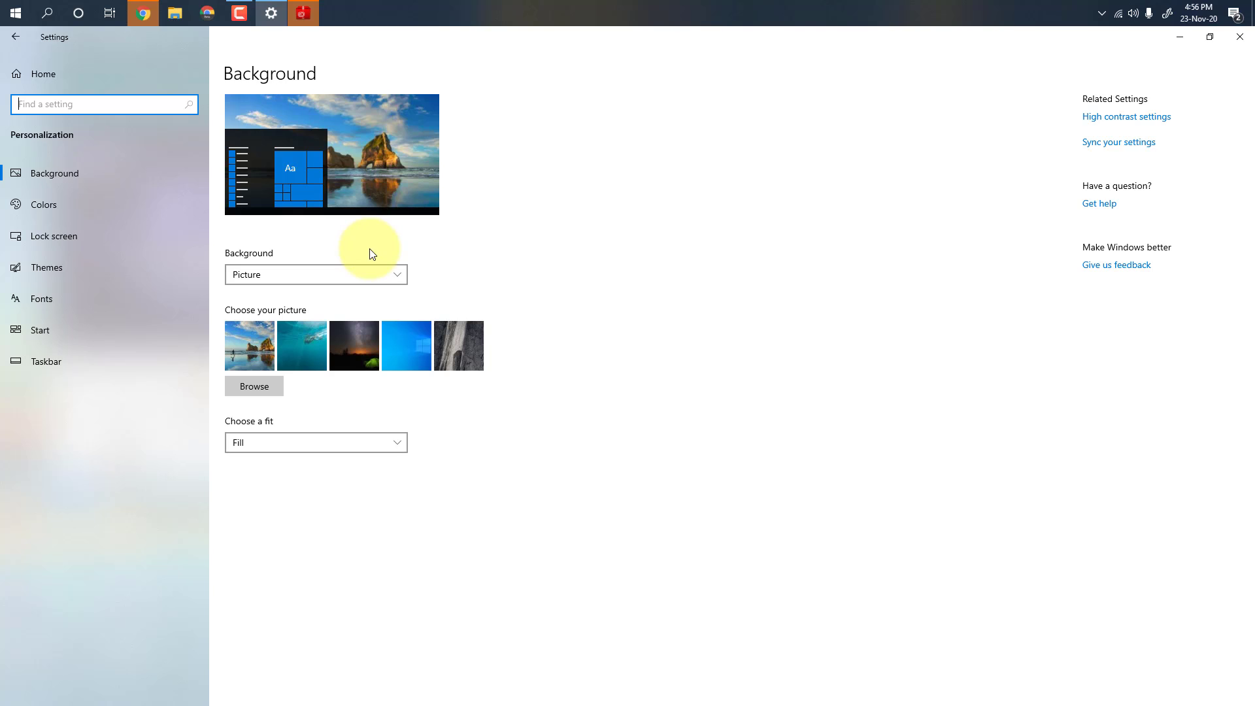
click(377, 280)
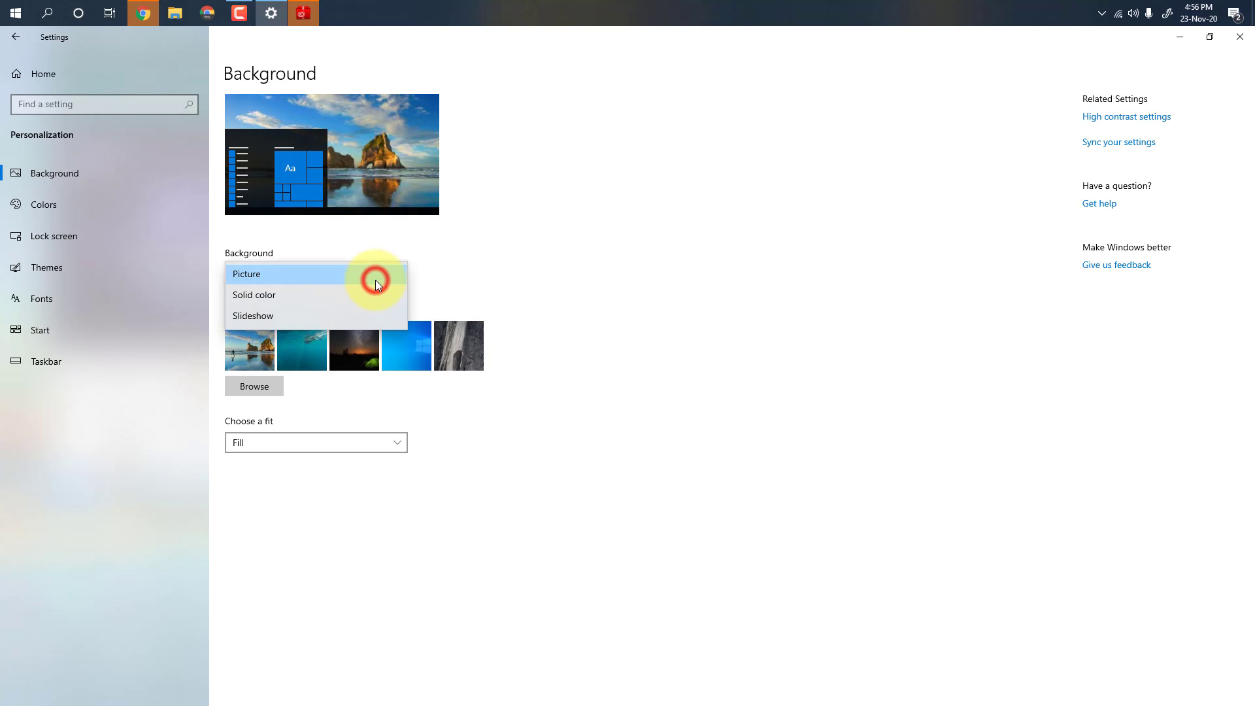
click(332, 297)
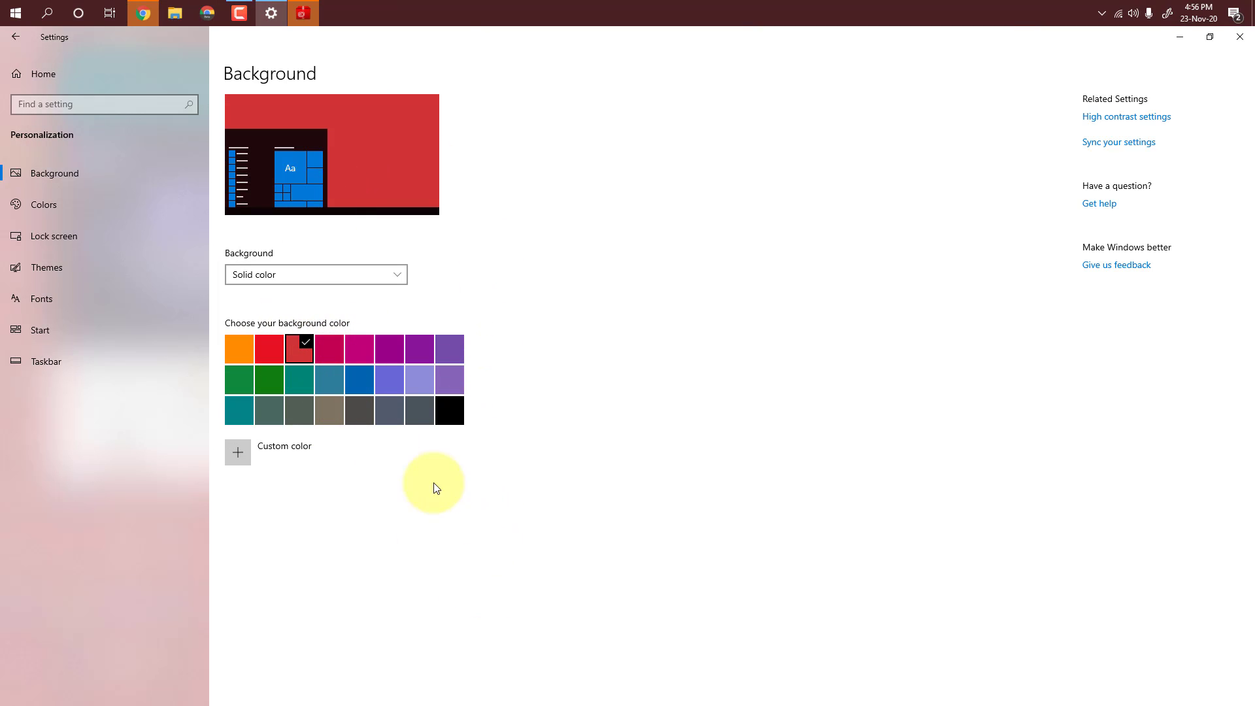
click(1179, 41)
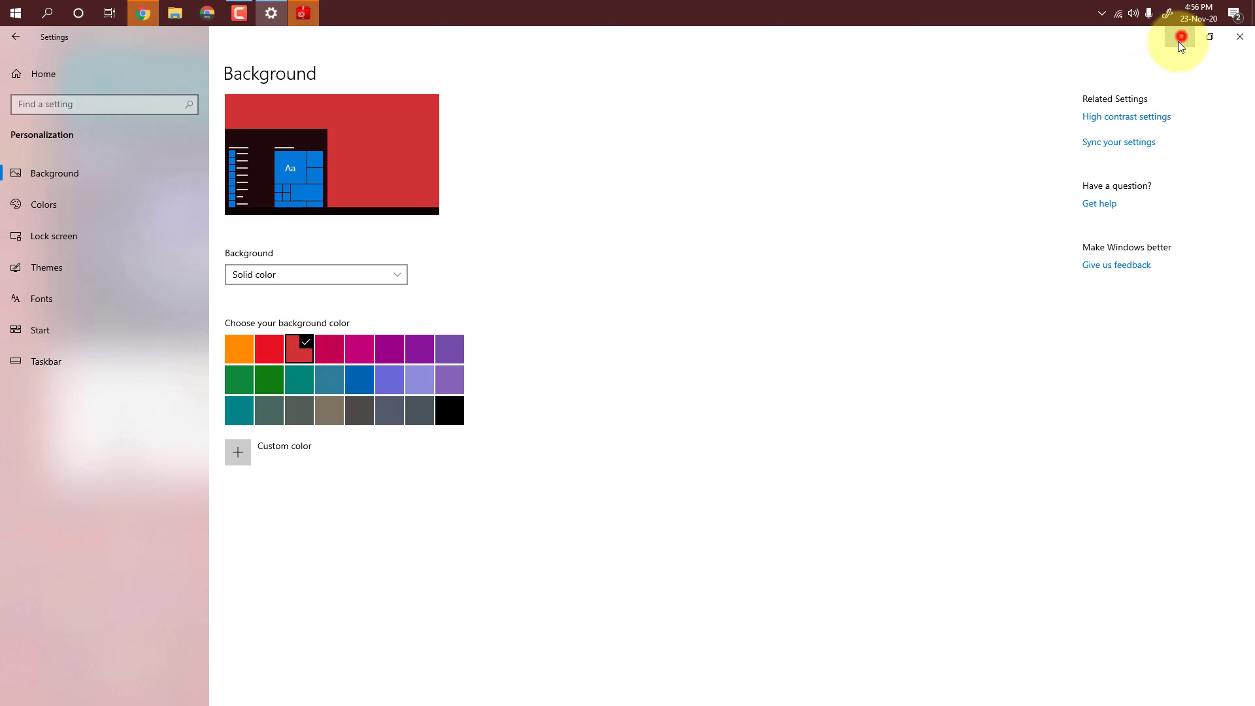
click(698, 116)
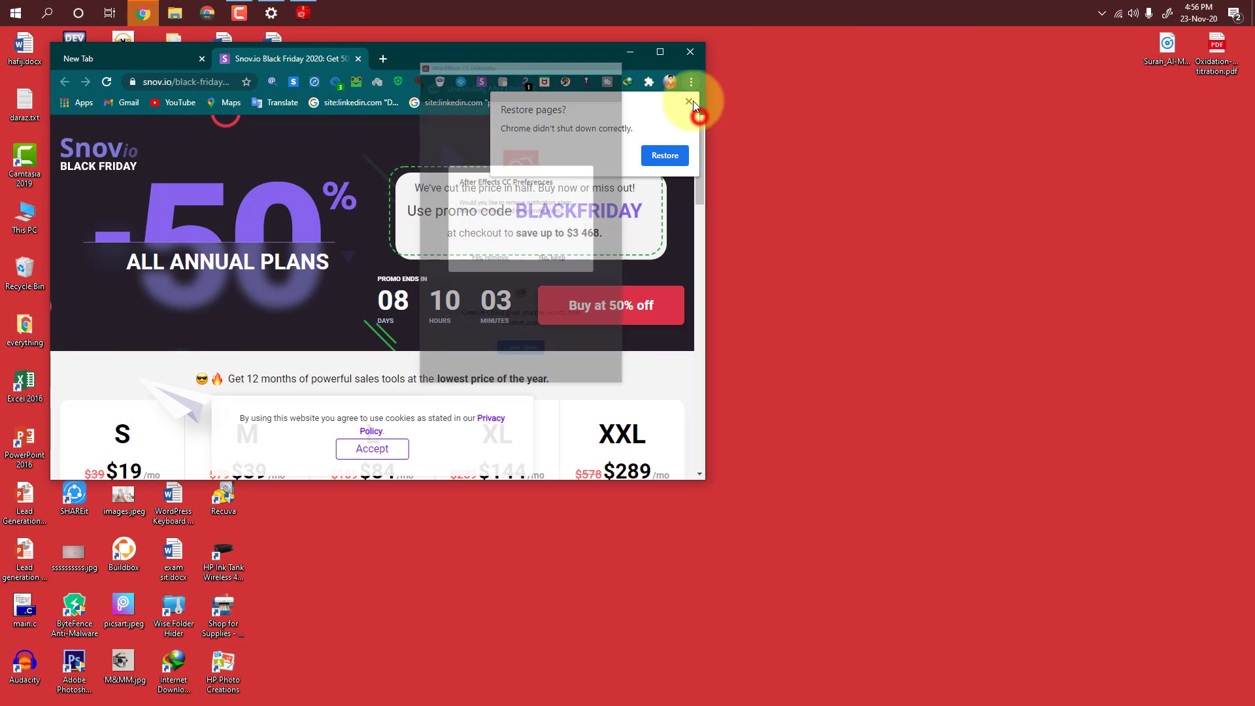
click(627, 51)
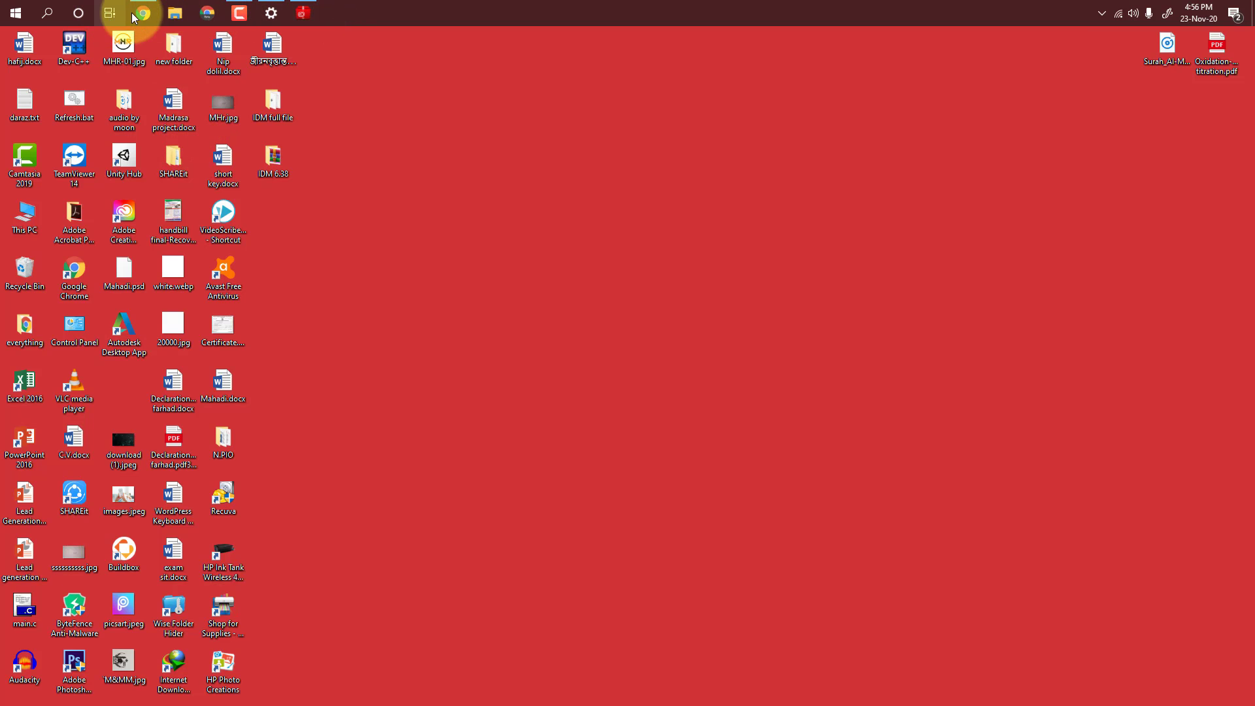
Reopen the Settings window and switch the desktop background to Slideshow.
click(271, 13)
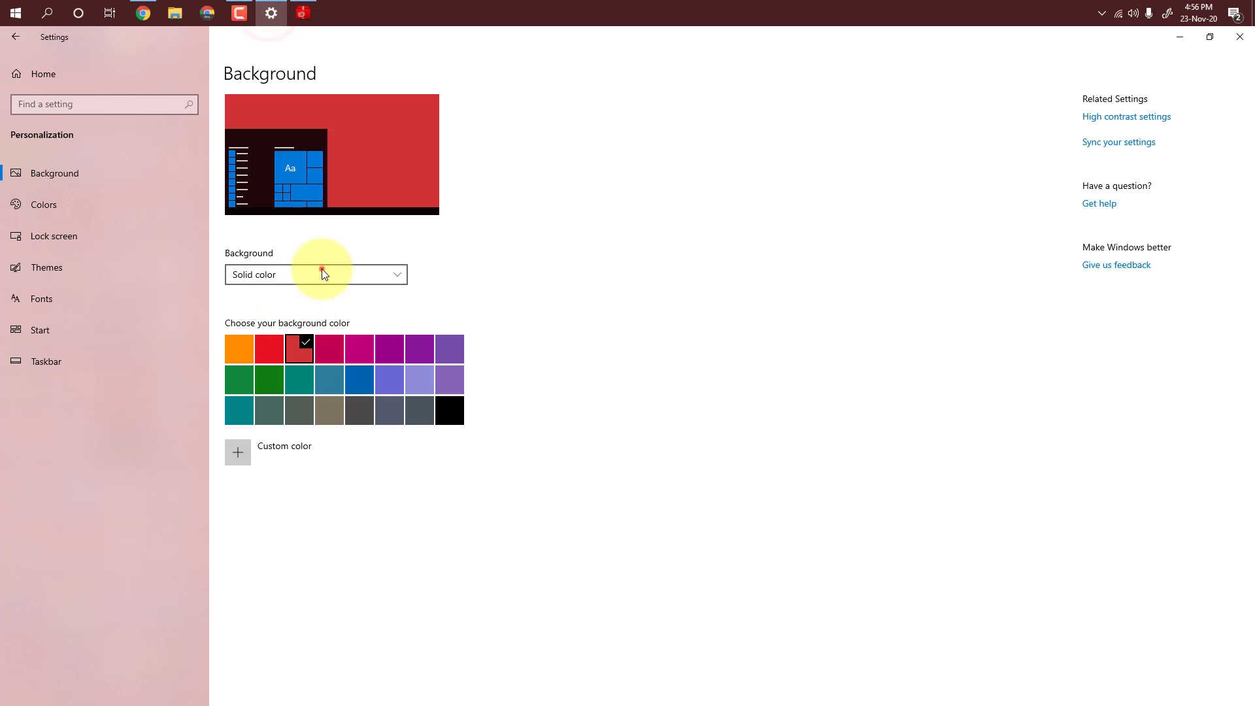
click(321, 272)
click(308, 296)
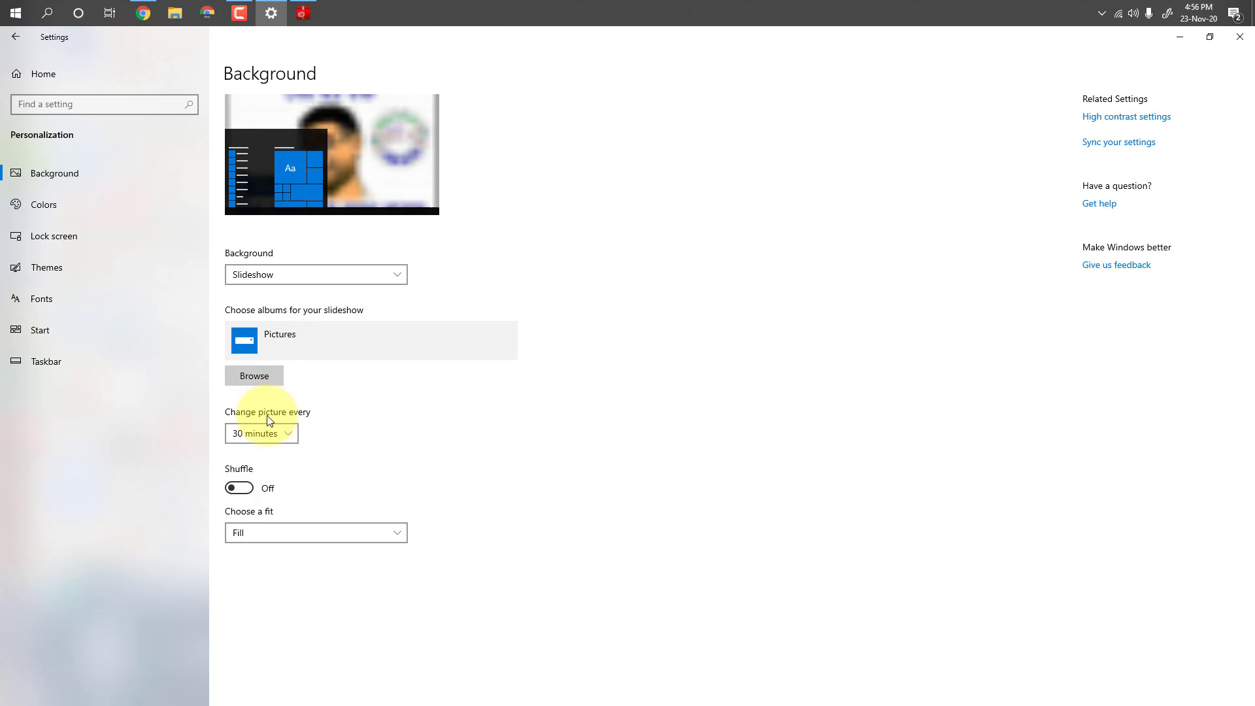
Set the slideshow to change pictures every 1 minute, and switch the desktop background back to Picture.
click(277, 435)
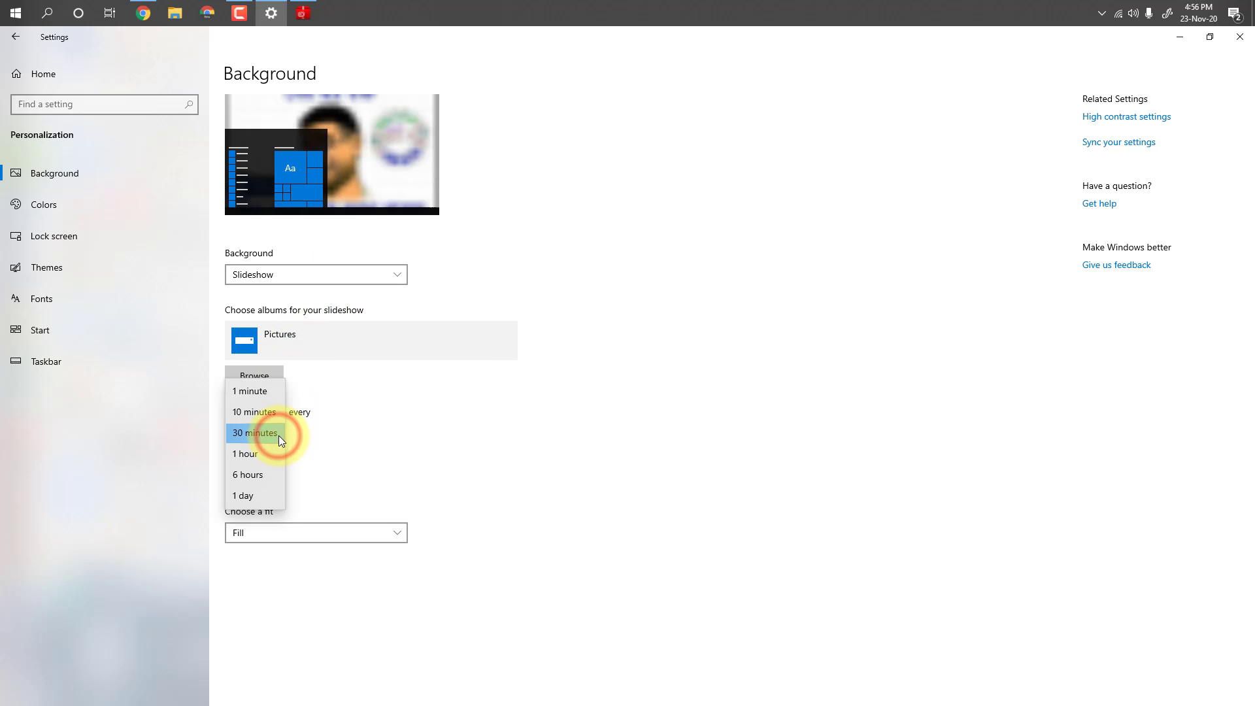
click(270, 393)
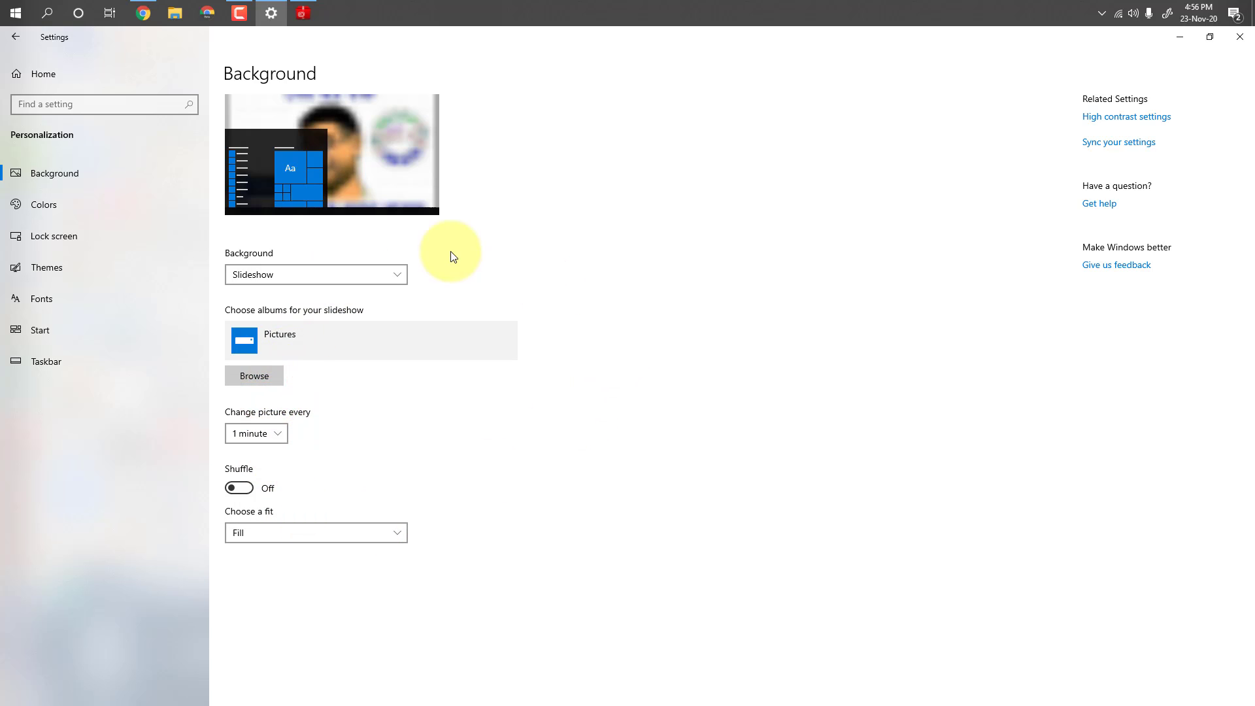
click(373, 274)
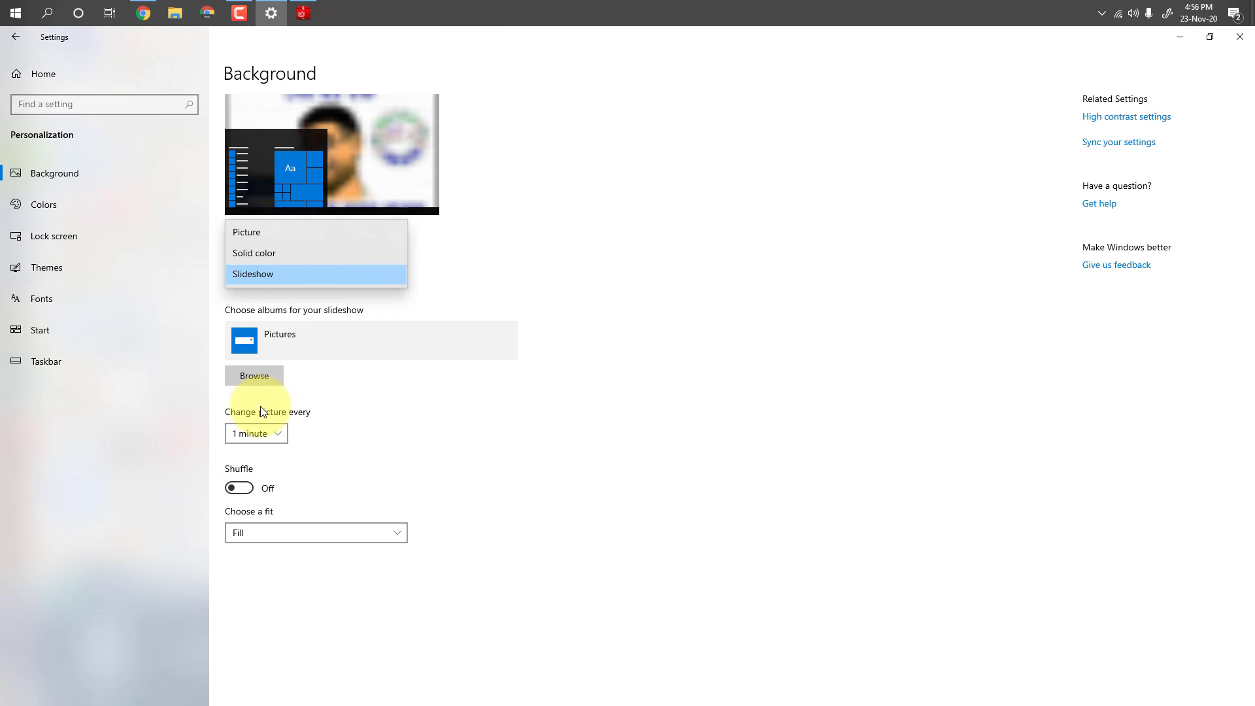
click(386, 226)
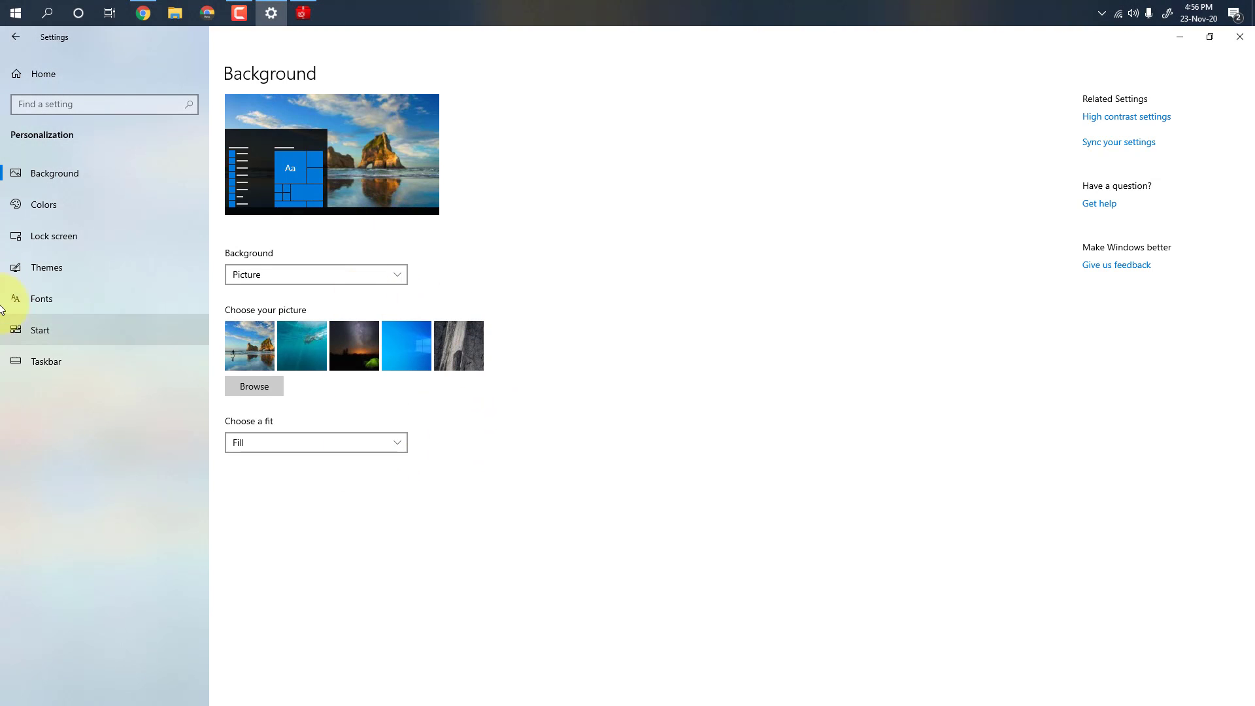
Review the Colors, Lock screen and Themes pages under Personalization, and return to the Settings home page.
click(38, 203)
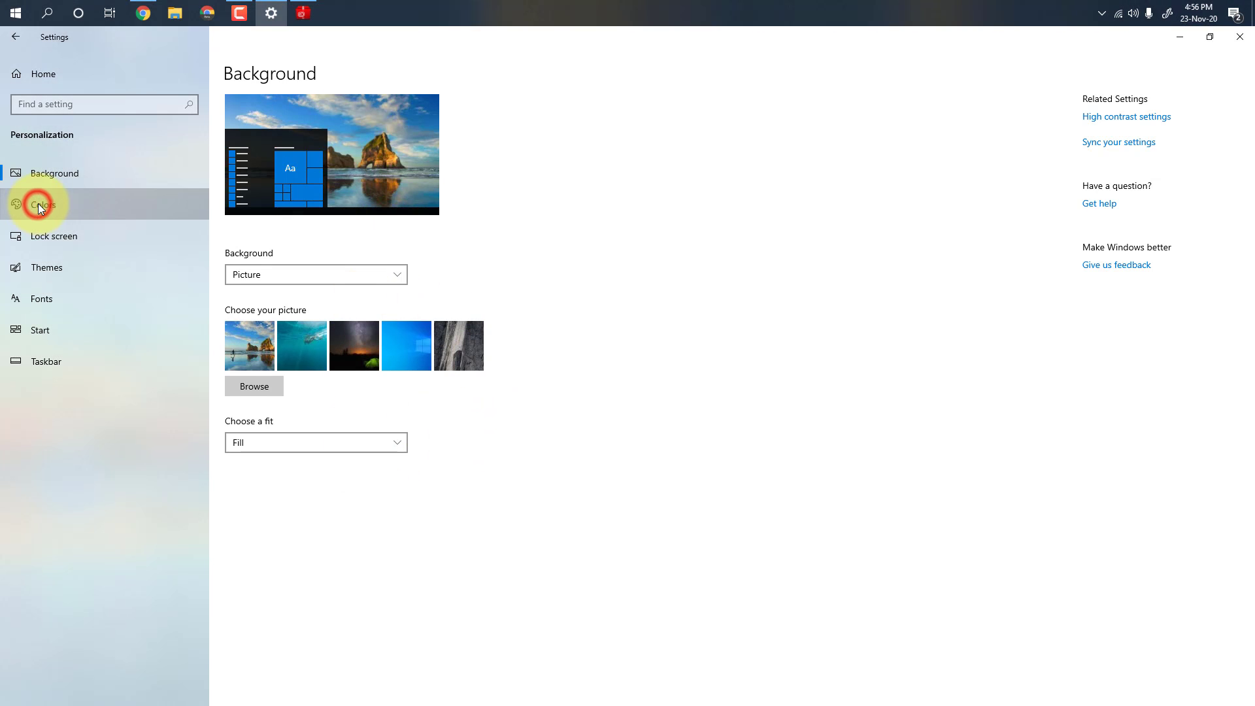
click(40, 236)
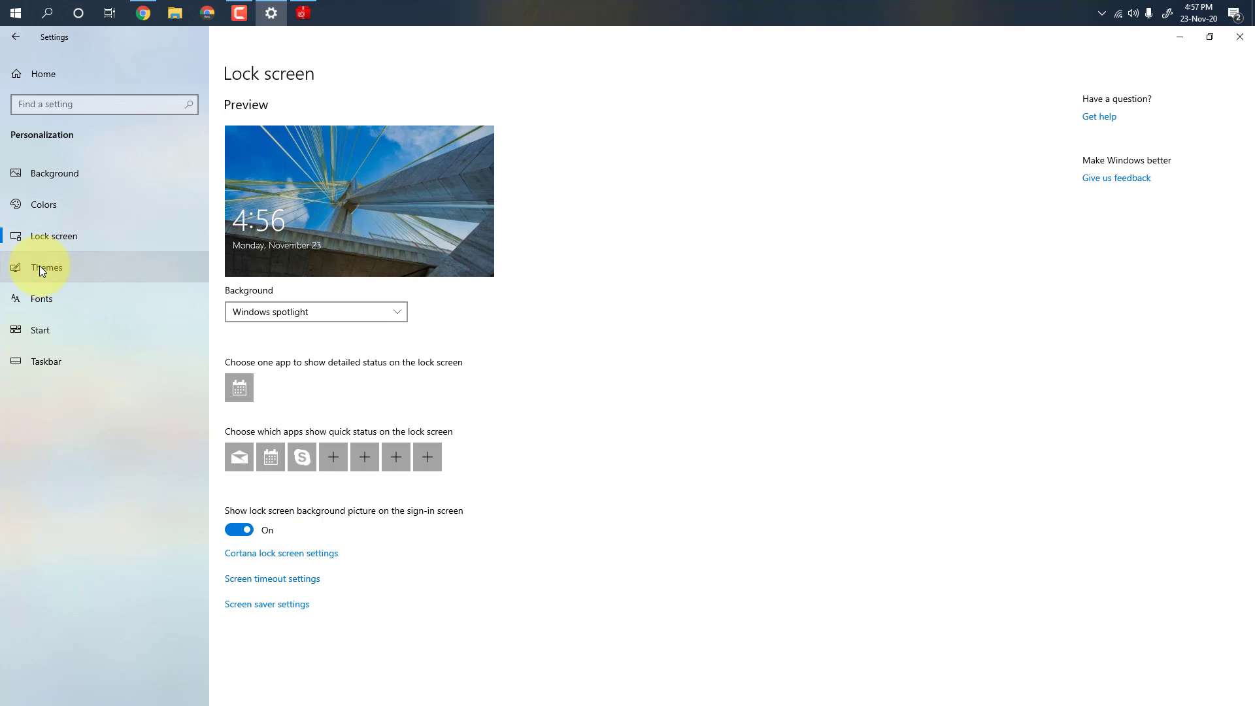
click(40, 268)
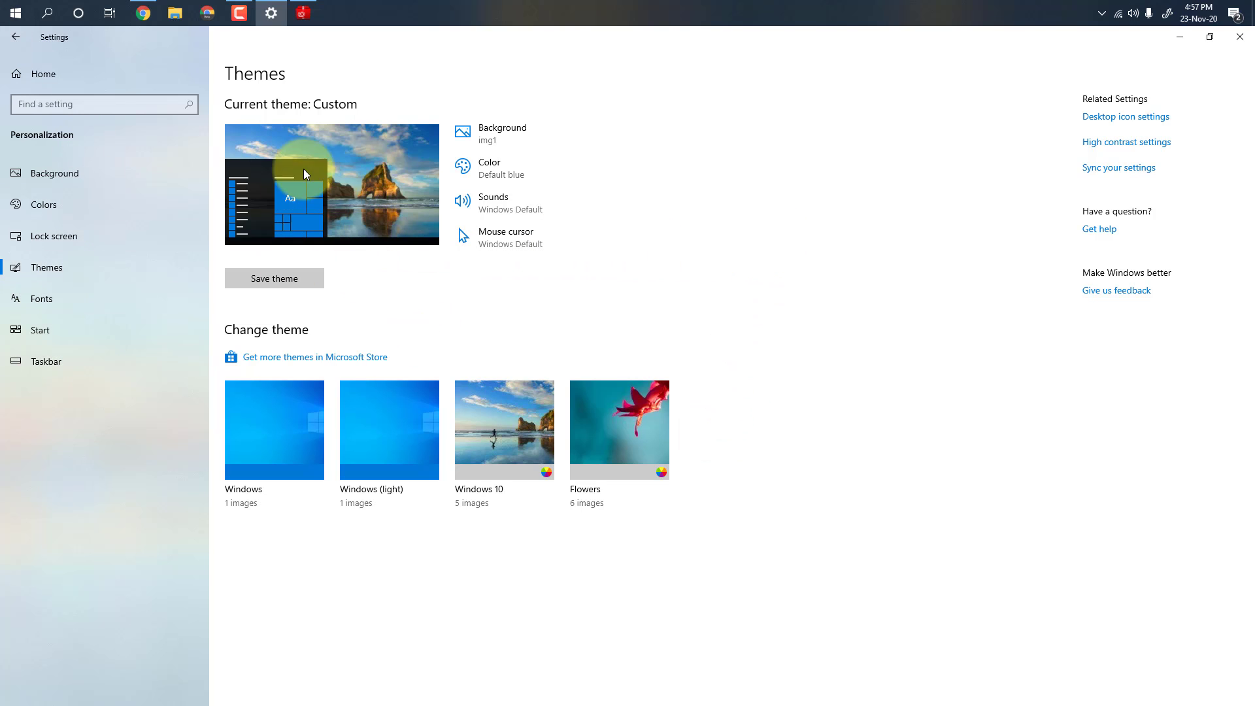
click(37, 75)
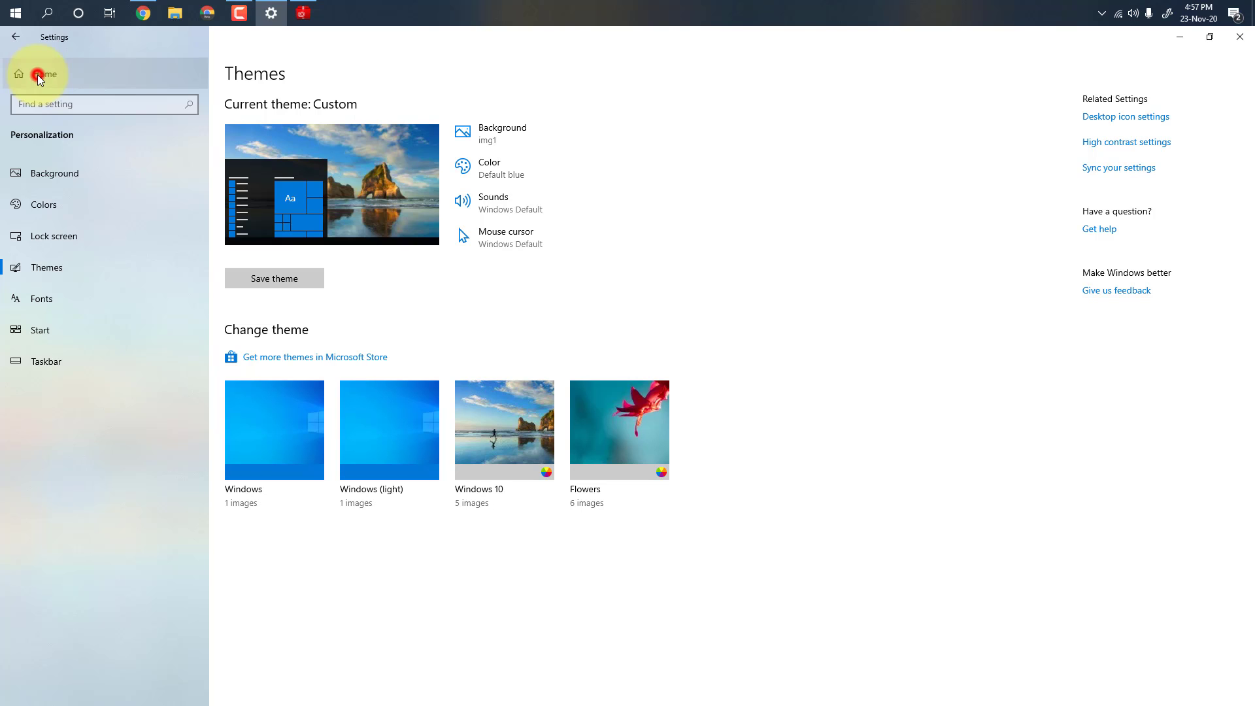